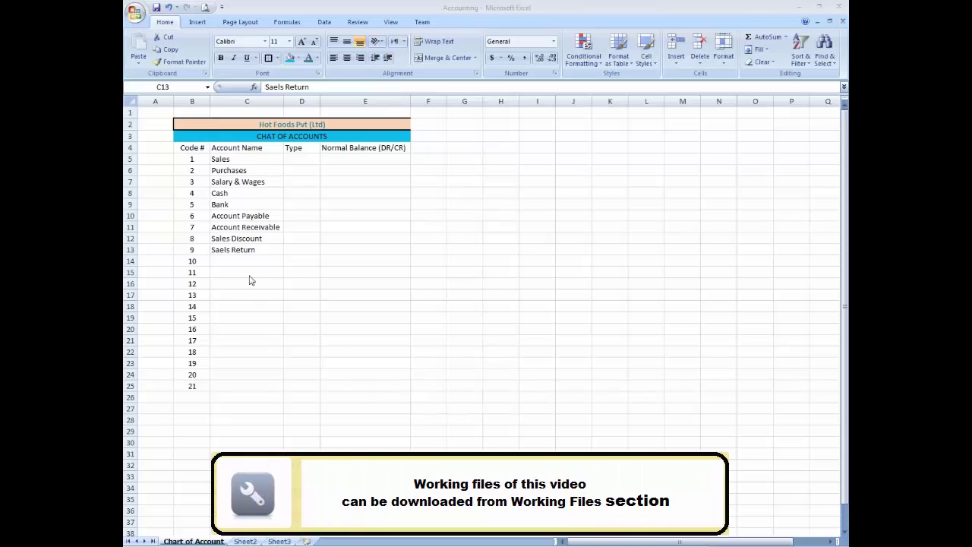
Step: Correct the title in B3 from CHAT to CHART OF ACCOUNTS
left_click(255, 252)
key("Up")
key("Up")
key("Up")
key("Up")
key("Up")
key("Up")
key("Up")
key("Up")
key("Up")
key("Up")
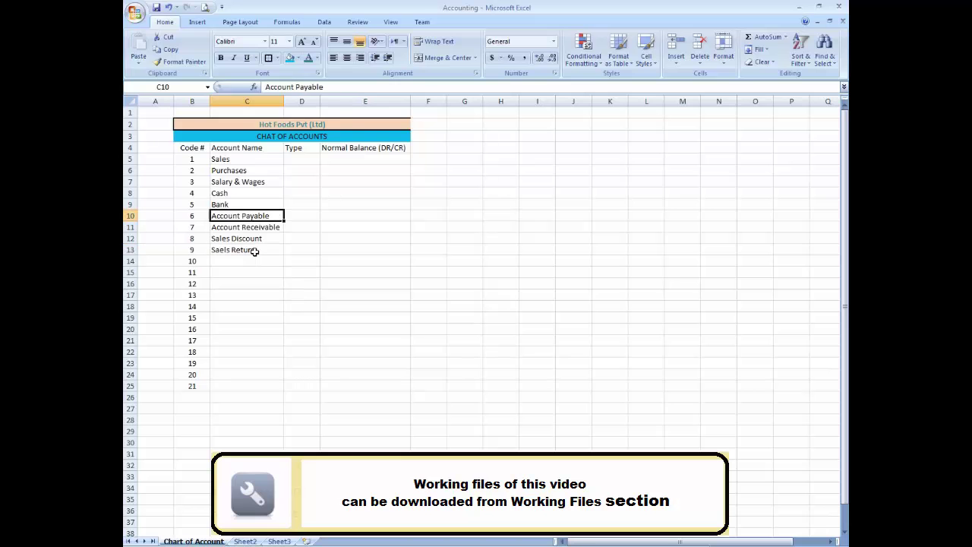
key("F2")
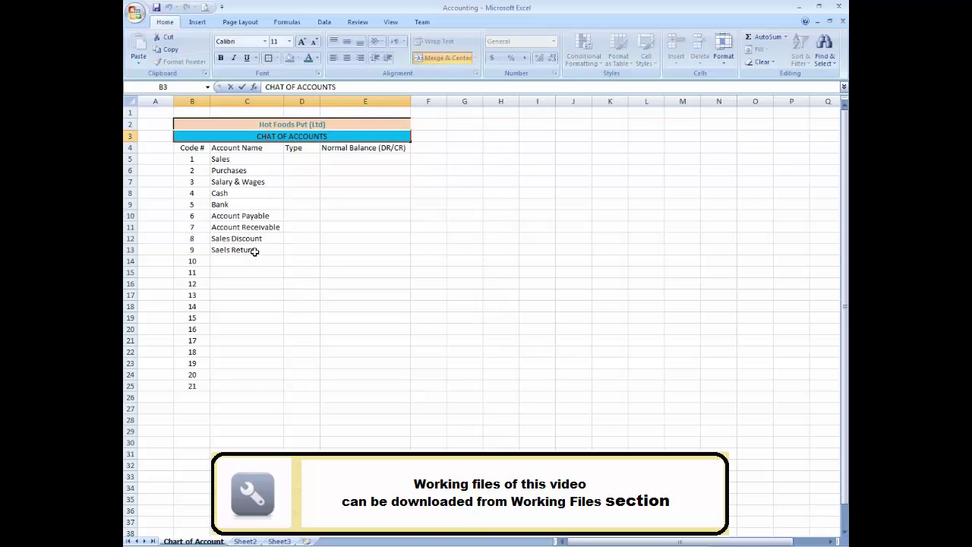
type("R")
key("Return")
key("Right")
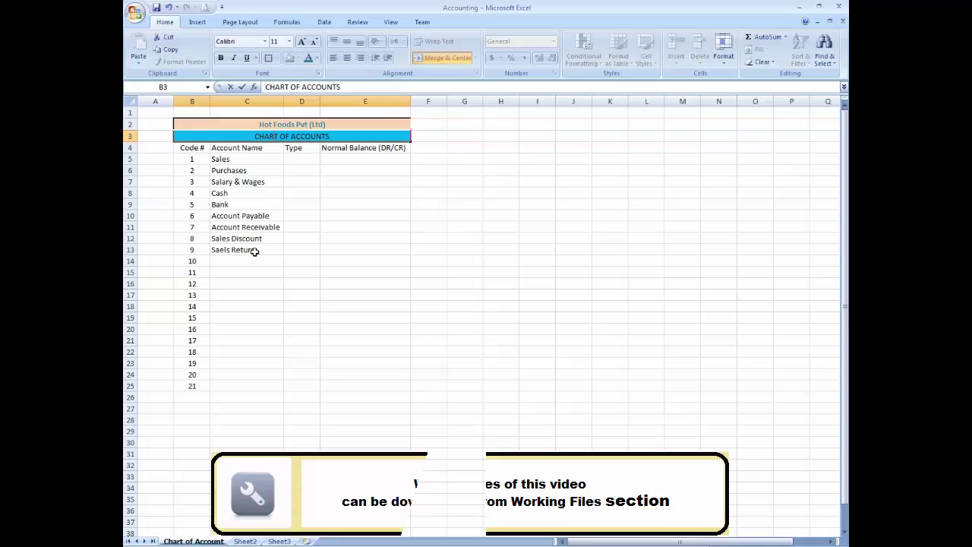
Step: Enter Utility as the account name for code 10 in C14
key("Down")
key("Down")
key("Down")
key("Down")
key("Down")
key("Down")
key("Down")
key("Down")
key("Down")
key("Down")
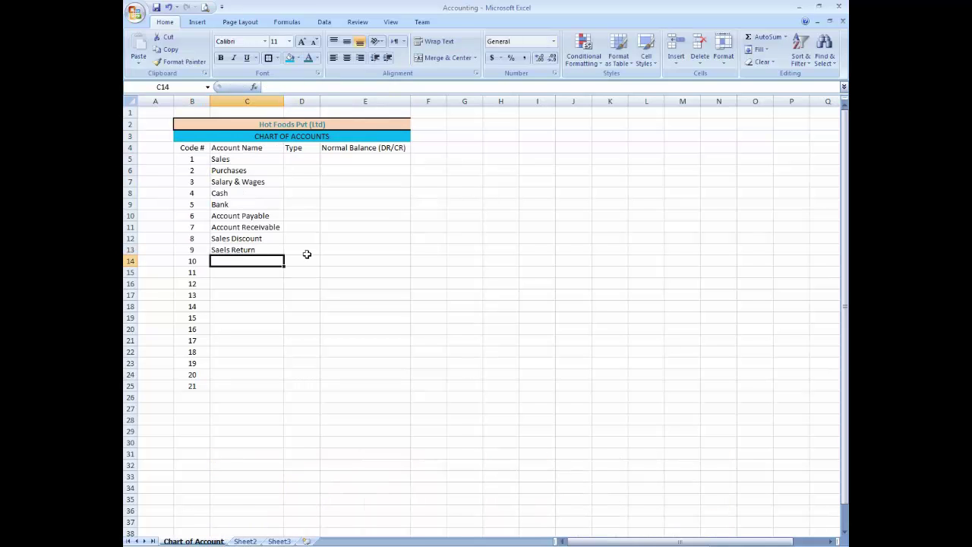
key("Left")
key("Right")
key("Left")
key("Right")
type("Uti")
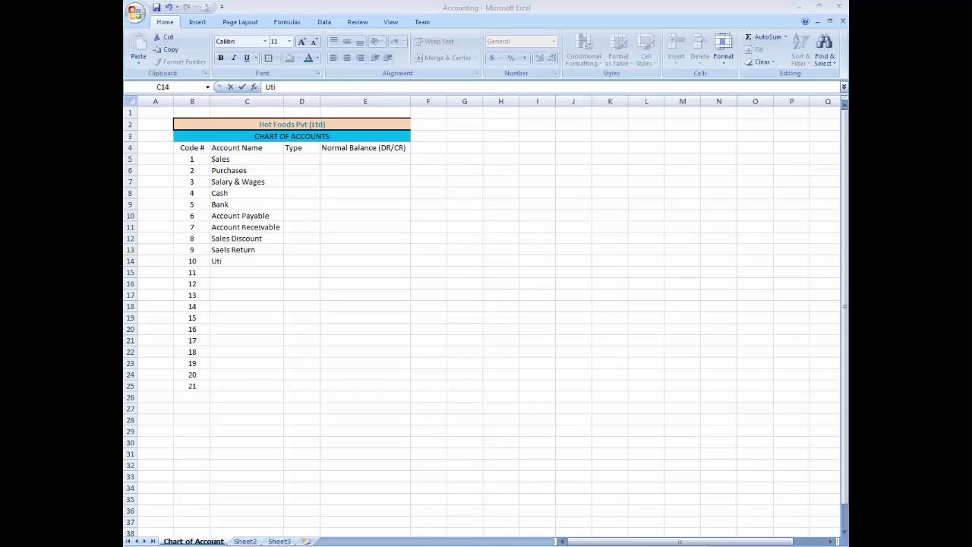
type("l")
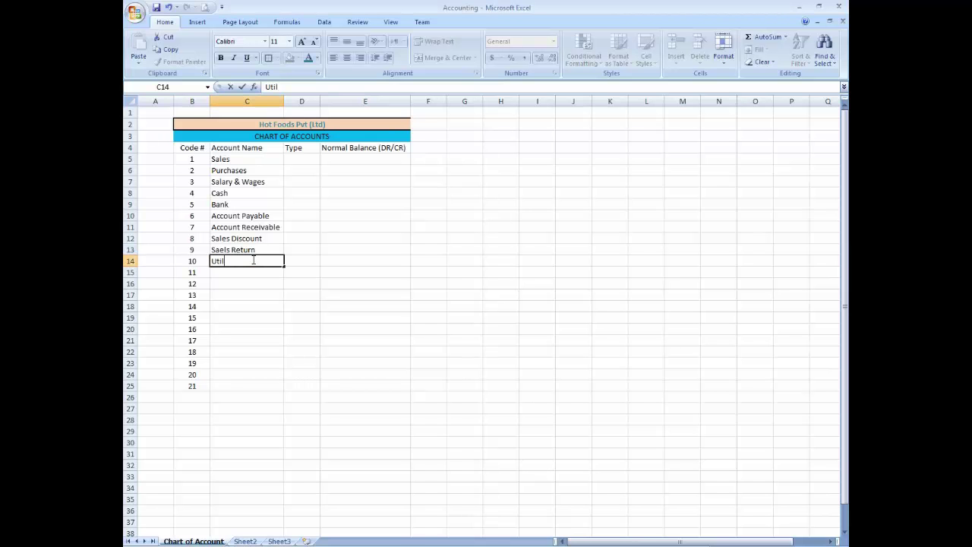
type("ity")
key("Return")
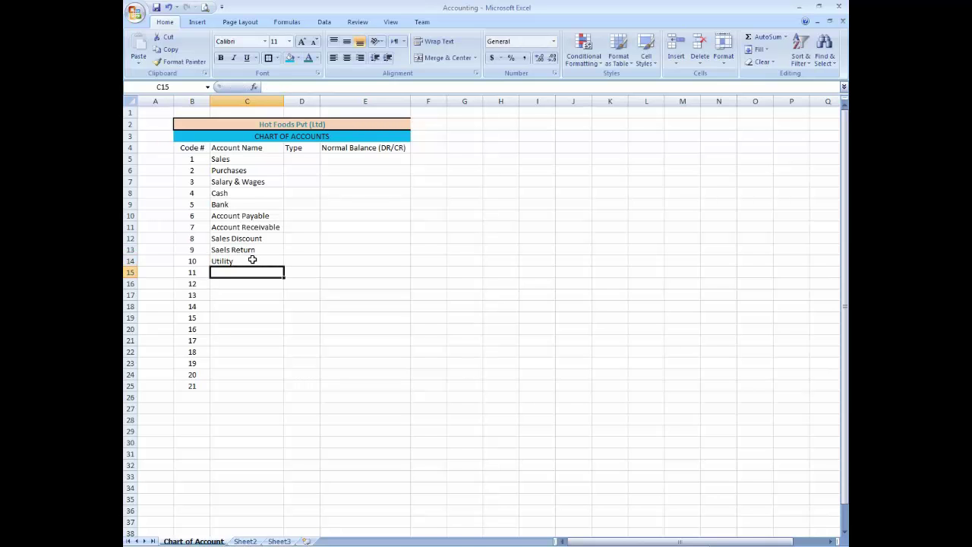
Step: Enter Capital as the account name for code 11 in C15
left_click(252, 260)
key("Down")
type("Capi")
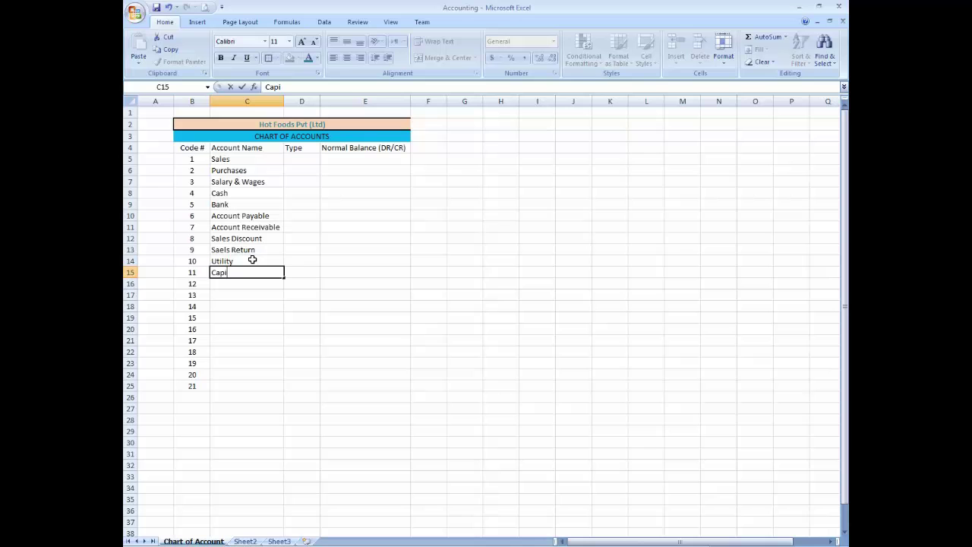
type("tal")
key("ctrl+Return")
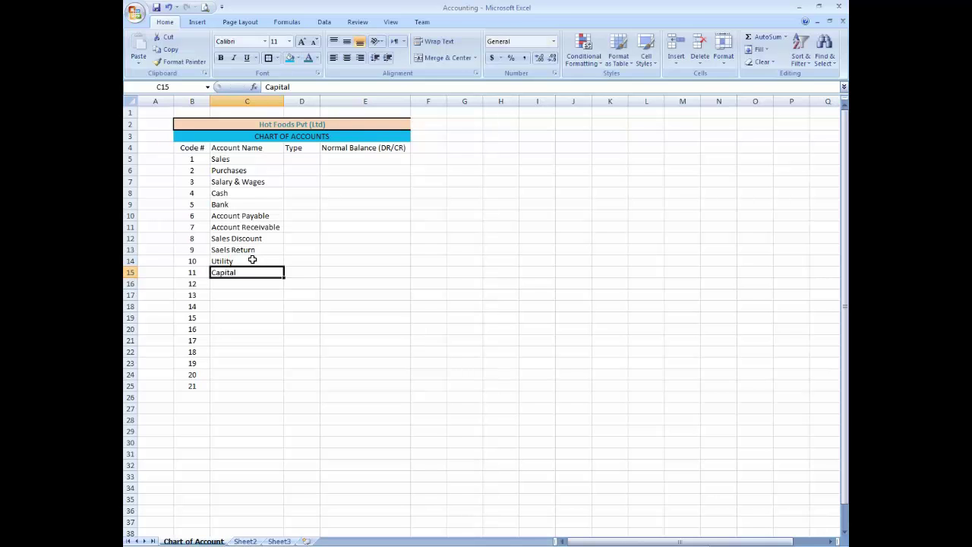
key("Right")
key("Left")
key("Right")
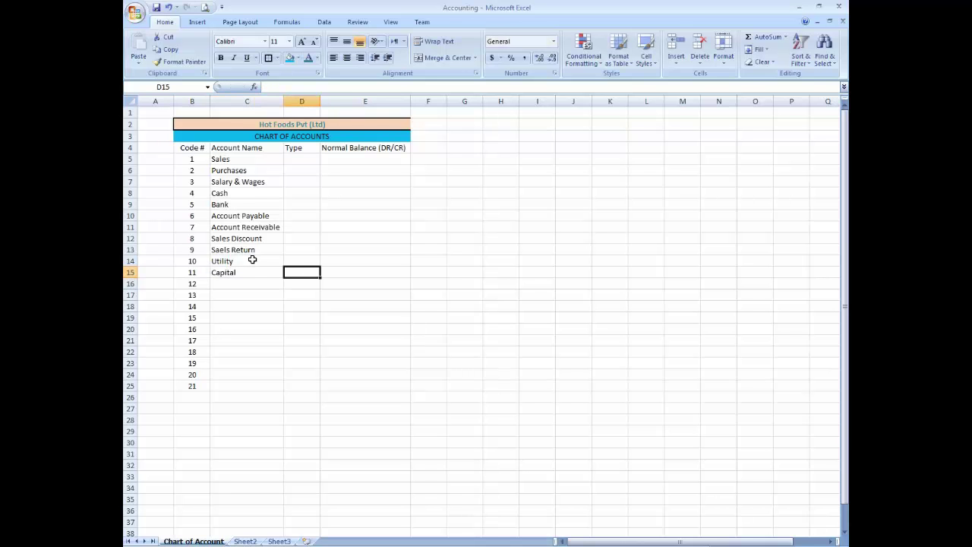
key("Left")
key("Right")
Step: Start a type list in I5 with Expenses, then Revenues in I6
key("Left")
key("Right")
key("ctrl+Up")
key("Down")
key("Down")
key("Left")
key("Left")
key("Right")
key("Right")
key("Up")
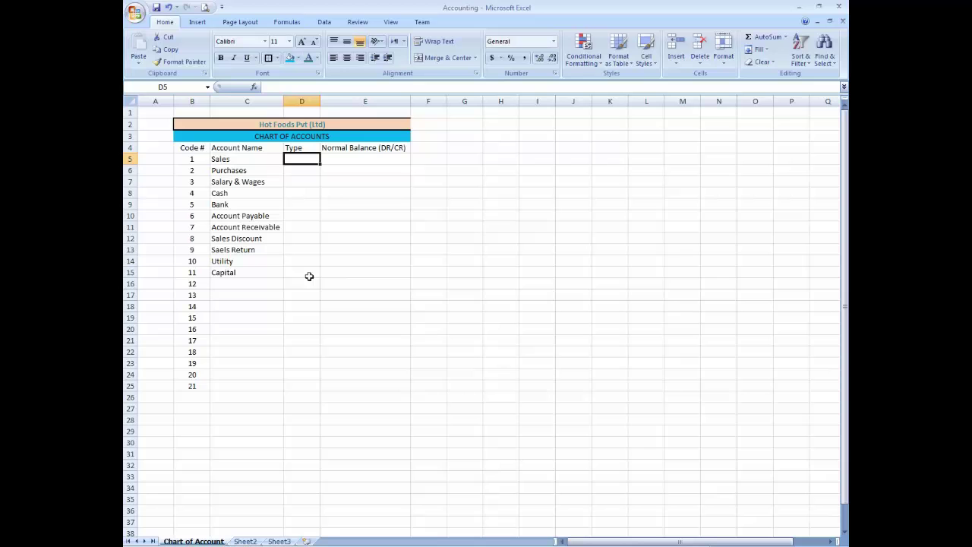
key("Left")
key("Right")
key("Left")
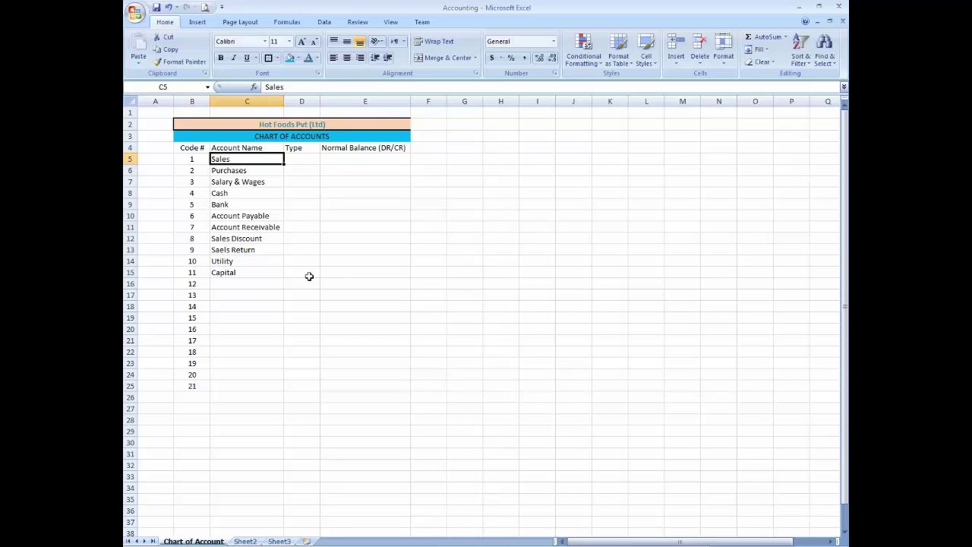
key("Right")
key("Right")
key("Right")
key("Right")
key("Right")
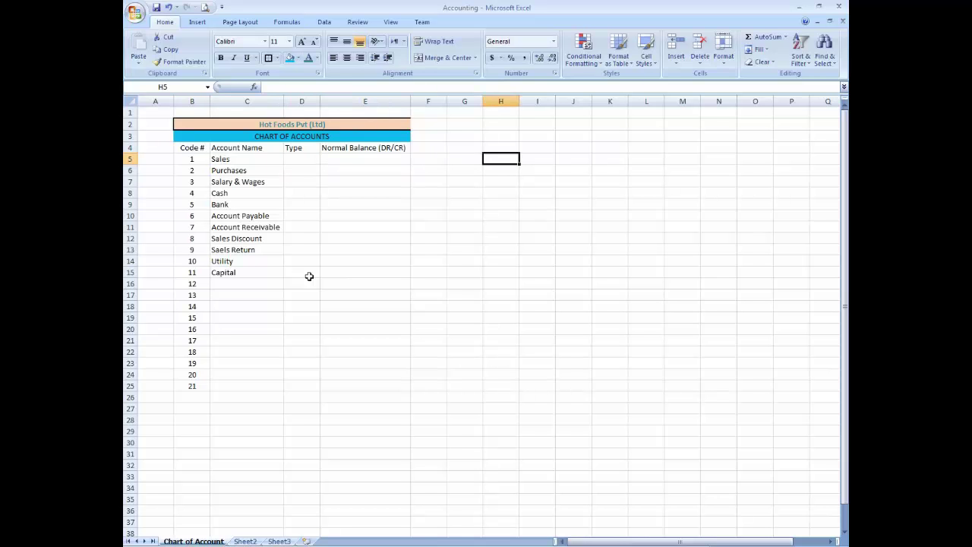
key("Right")
key("Right")
key("Left")
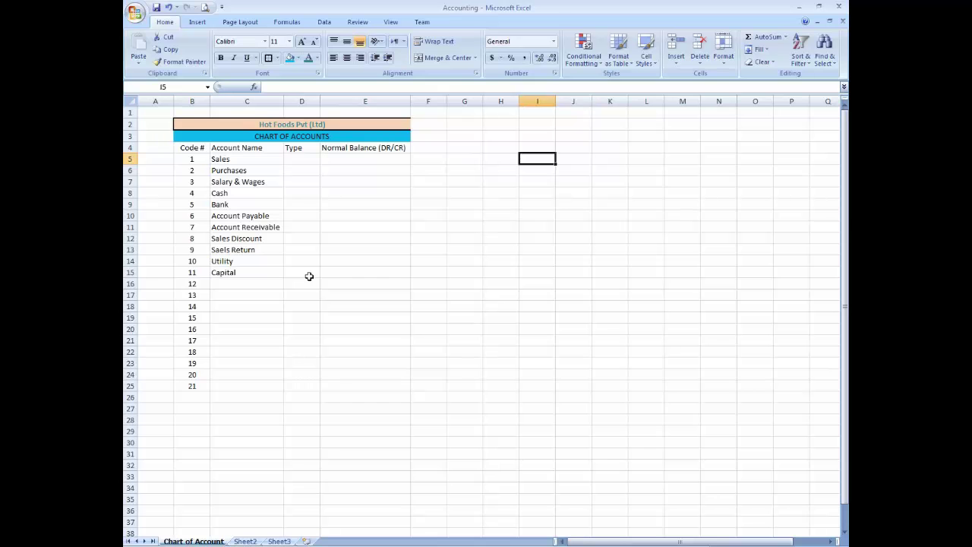
key("Right")
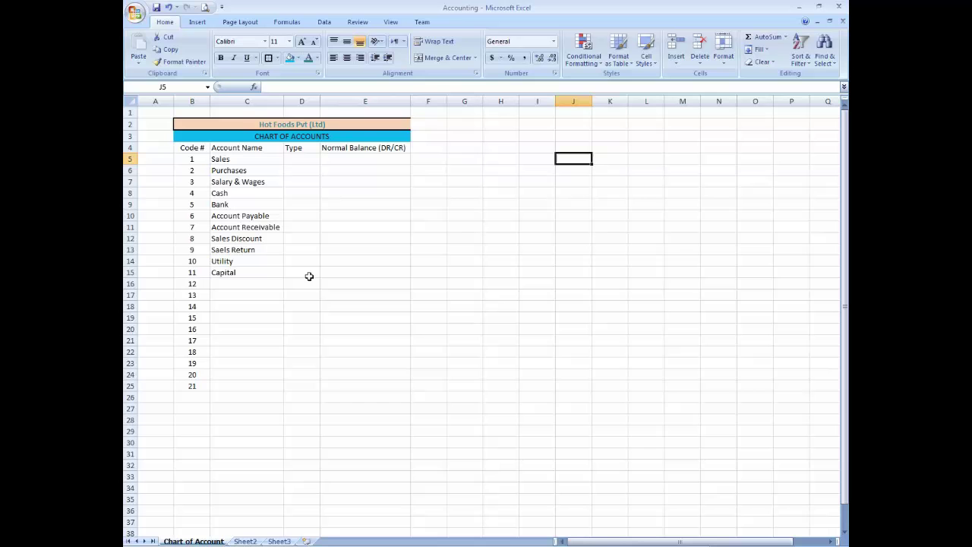
key("Left")
key("Right")
key("Left")
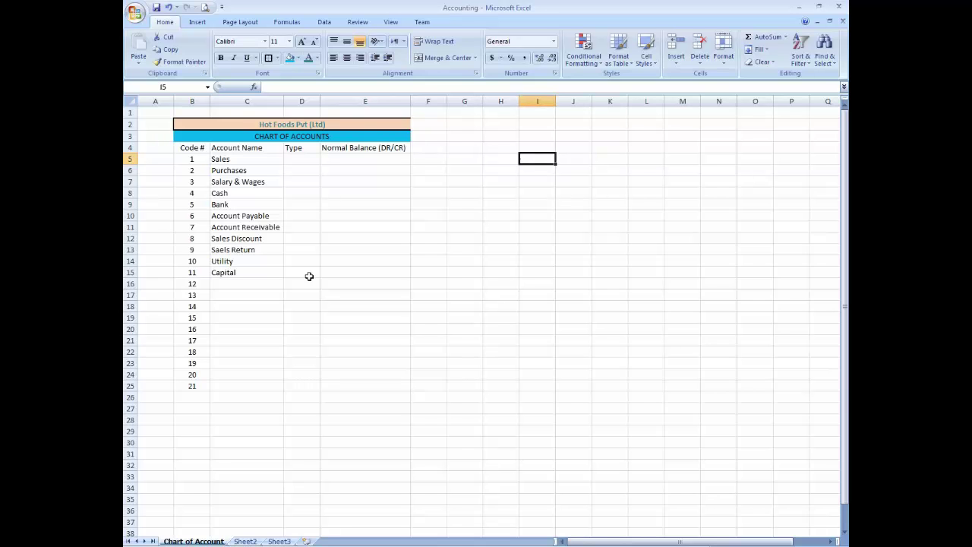
type("Ex")
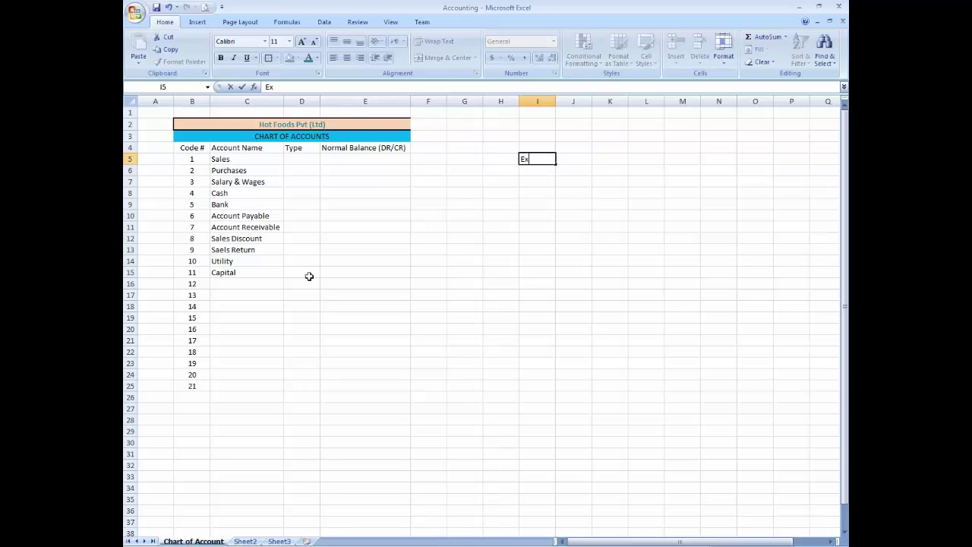
type("pensese")
key("Return")
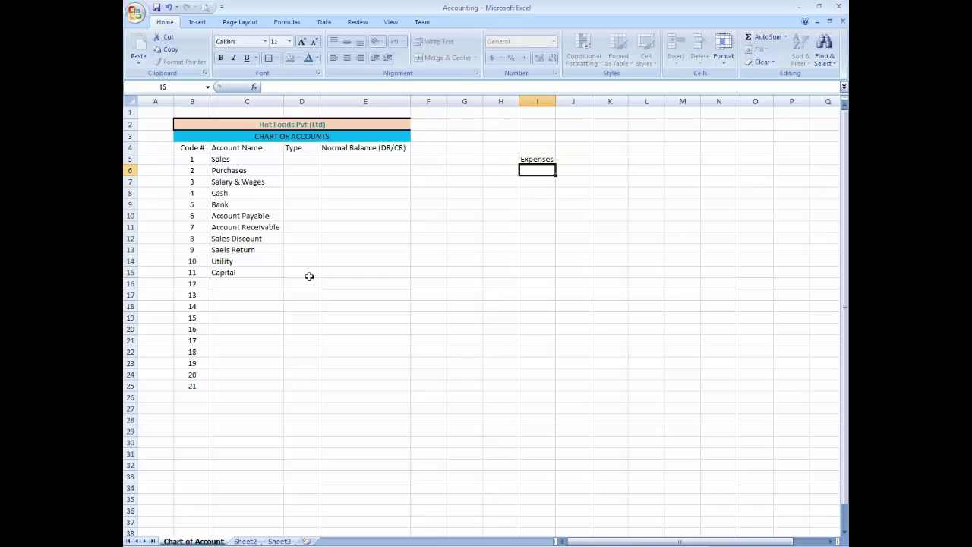
type("Revenues")
key("BackSpace")
key("BackSpace")
key("BackSpace")
type("ues")
key("Return")
Step: Add Capital, Assets and Liabilites below it in I7:I9
key("Up")
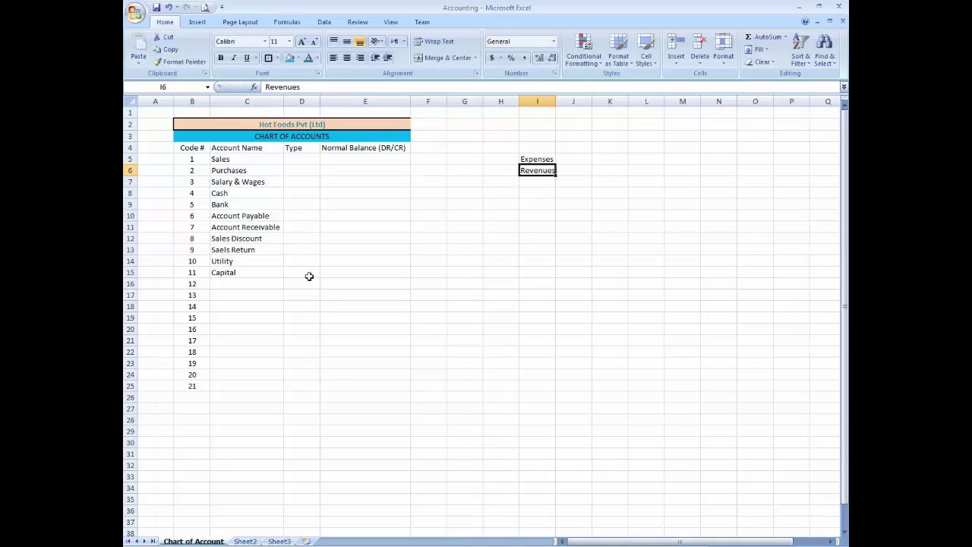
key("Return")
type("Capital")
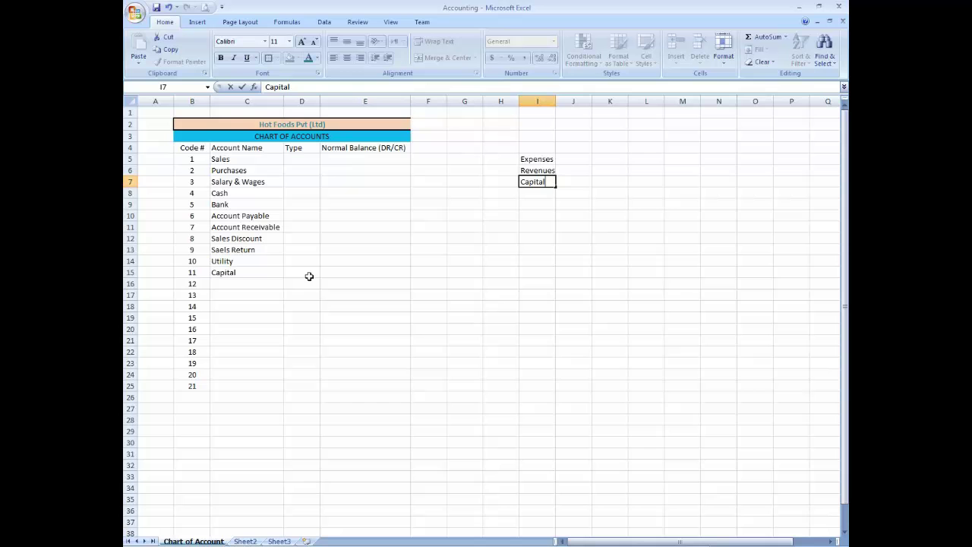
key("Return")
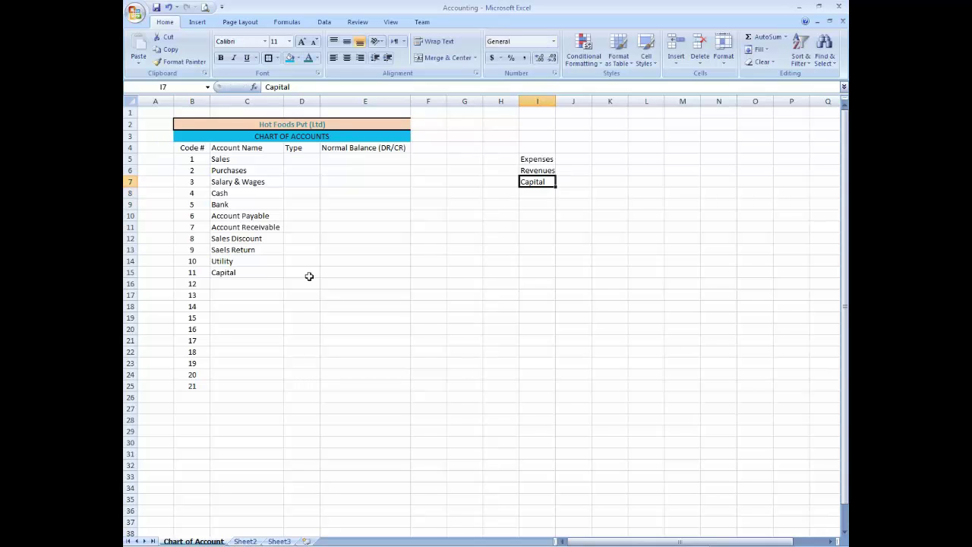
type("Assets")
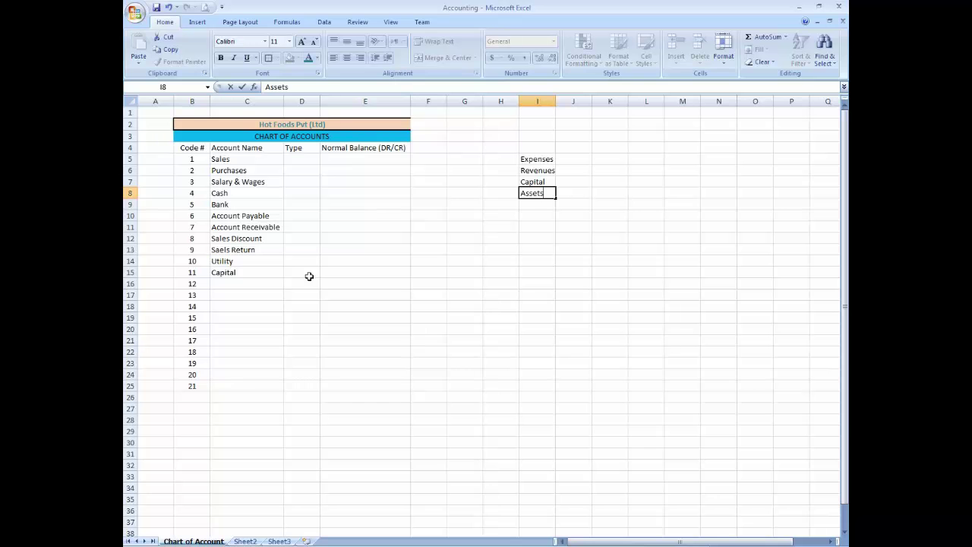
key("Return")
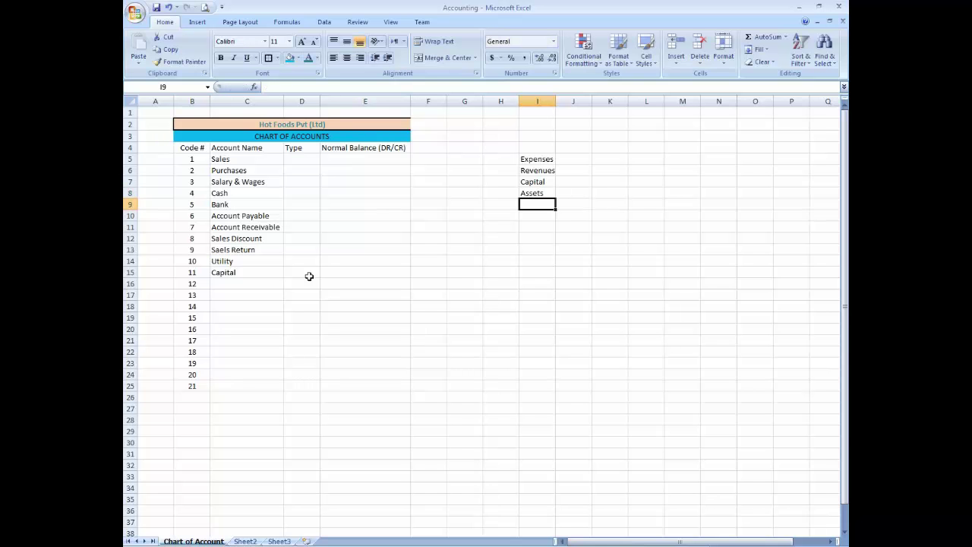
type("Liabil")
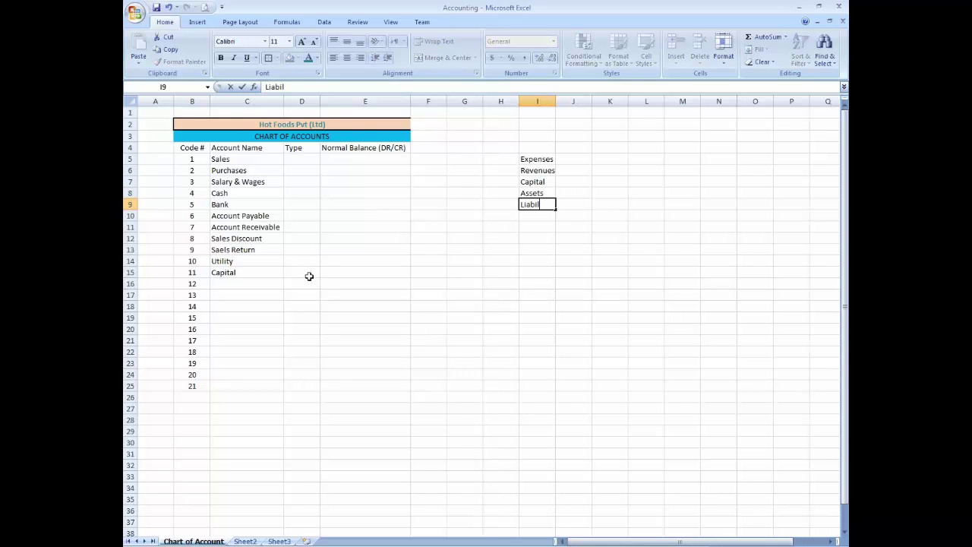
type("ites")
key("Up")
key("Down")
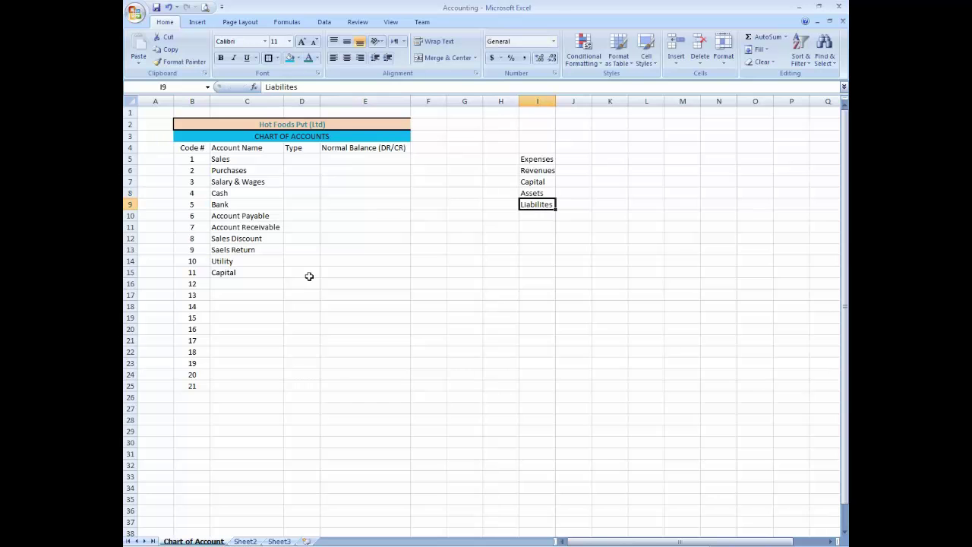
key("ctrl+Left")
Step: Set the Sales type in D5 to Revenues, copied from the type list
key("Right")
key("Up")
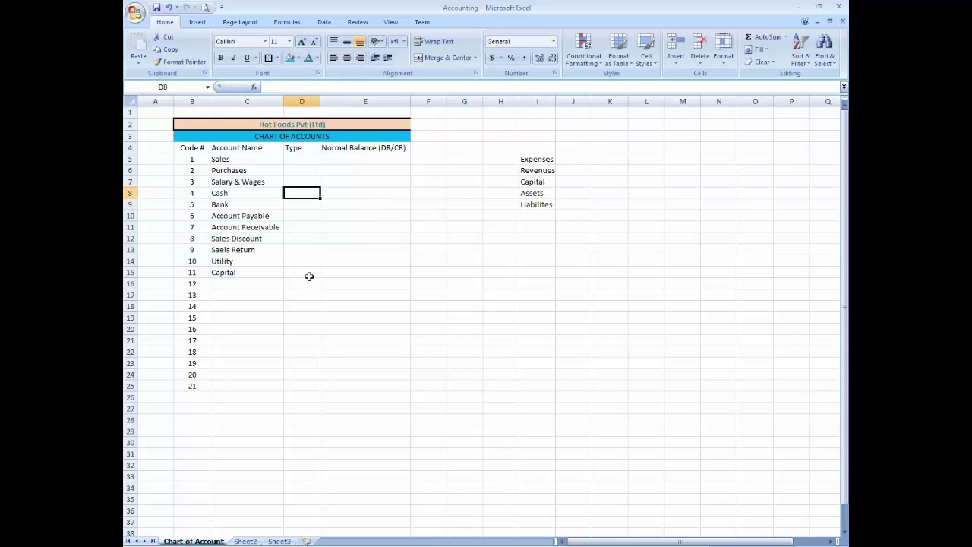
key("Up")
key("Up")
key("Up")
key("Left")
key("Right")
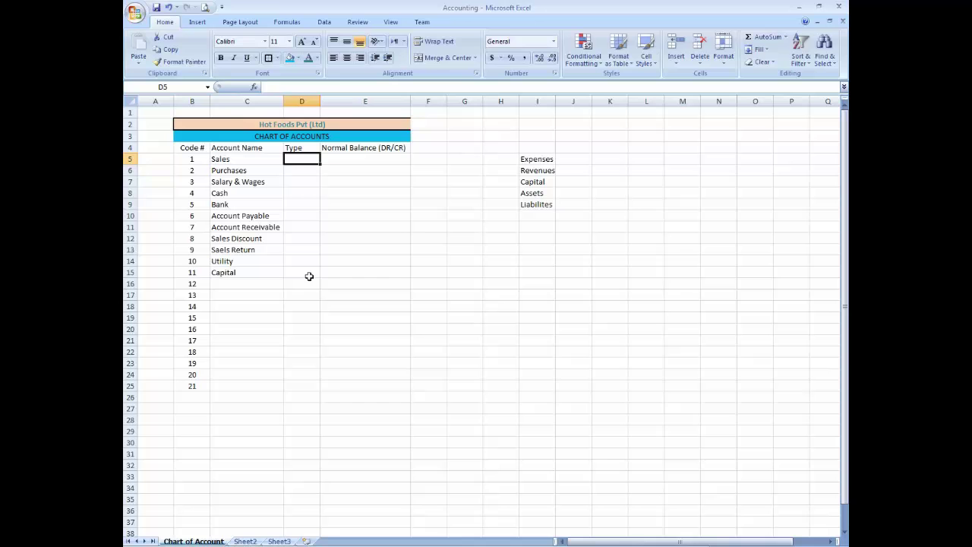
type("Revenuse")
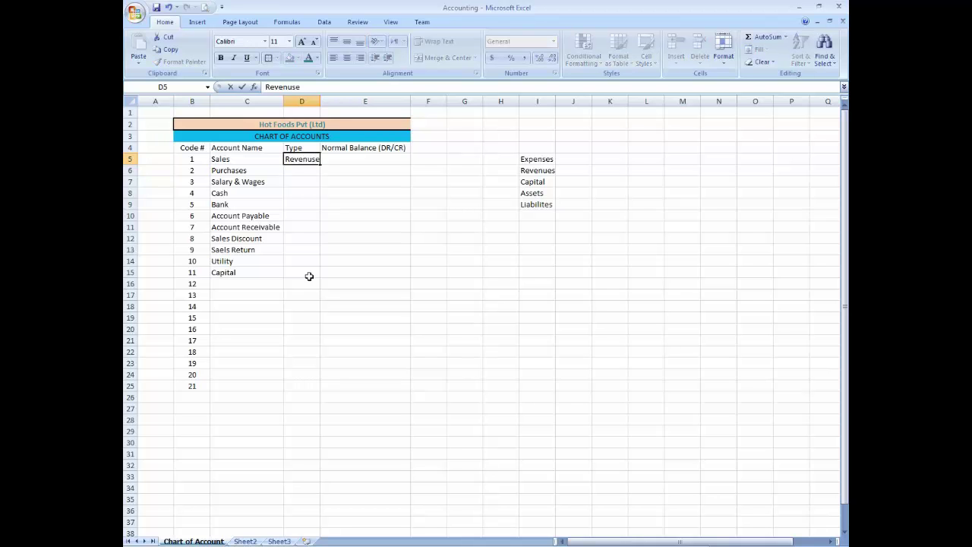
key("Return")
key("Up")
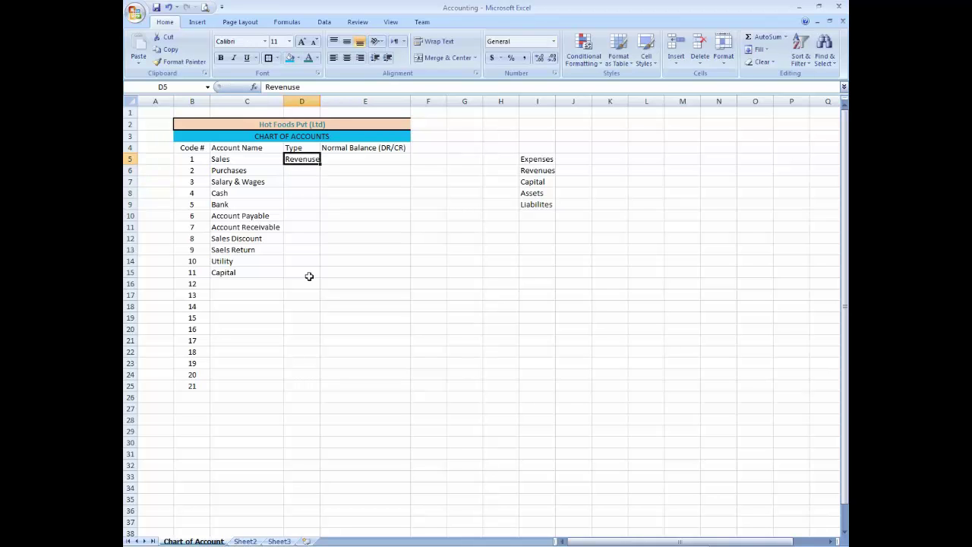
key("BackSpace")
key("Return")
key("Right")
key("Right")
key("Right")
key("Right")
key("Right")
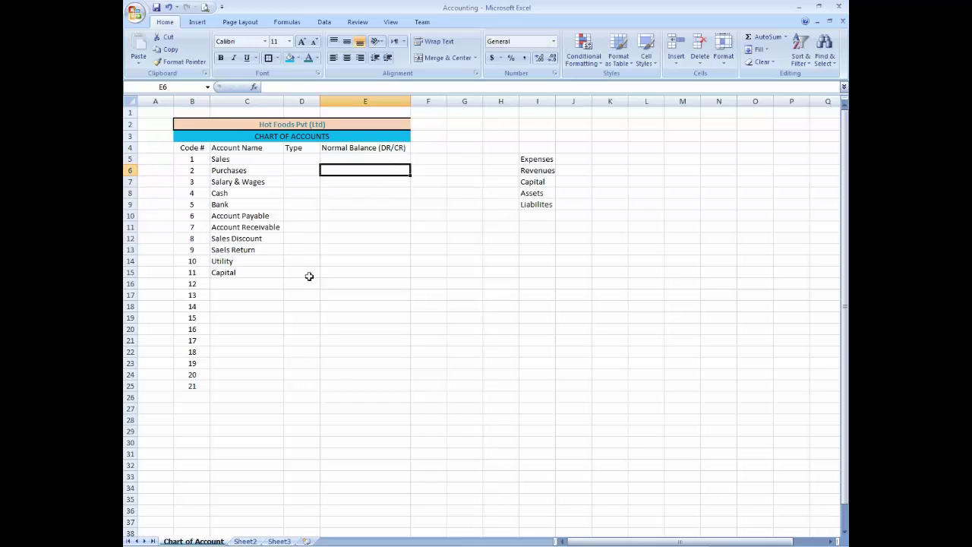
key("ctrl+c")
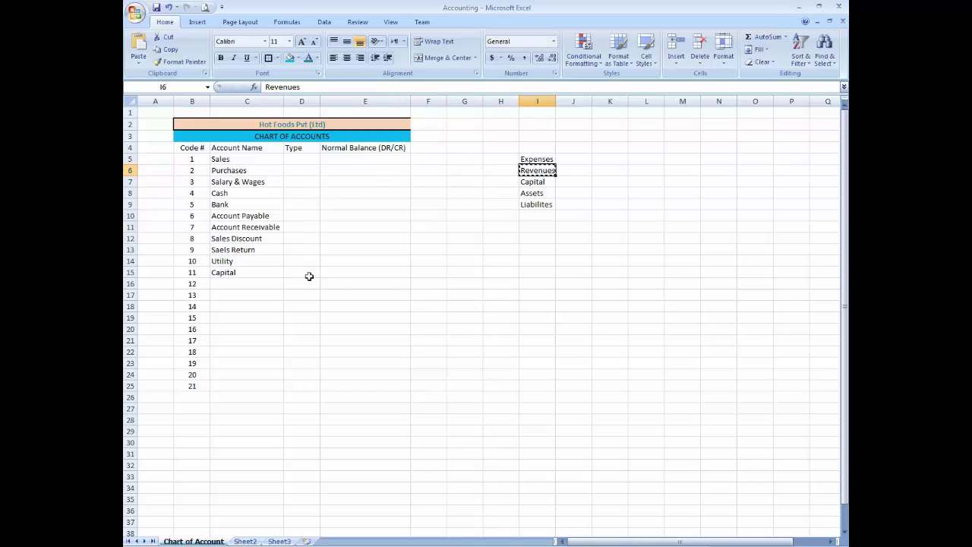
key("Left")
key("Left")
key("Left")
key("Left")
key("Left")
key("Up")
key("Return")
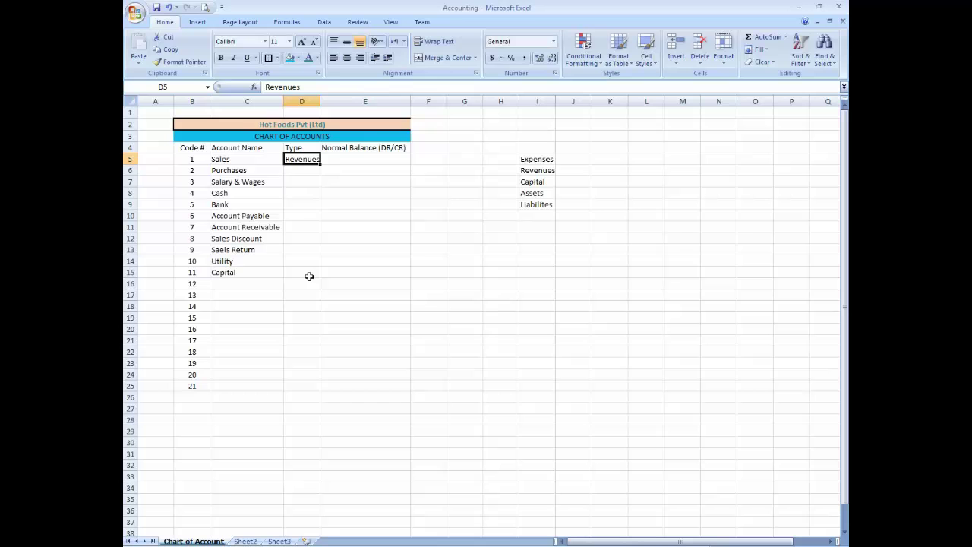
Step: Set Purchases to Cost Of Good Sold and autofit column D
key("Down")
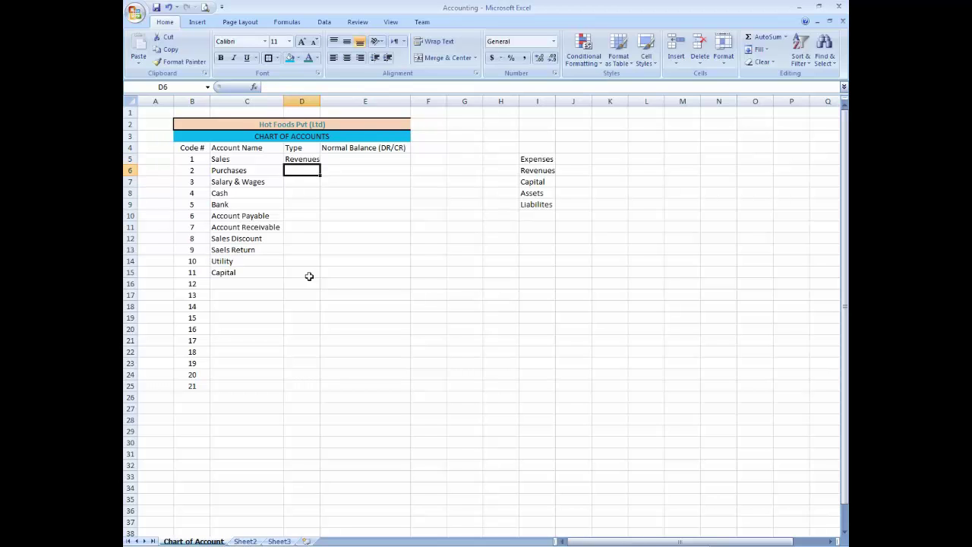
double_click(319, 97)
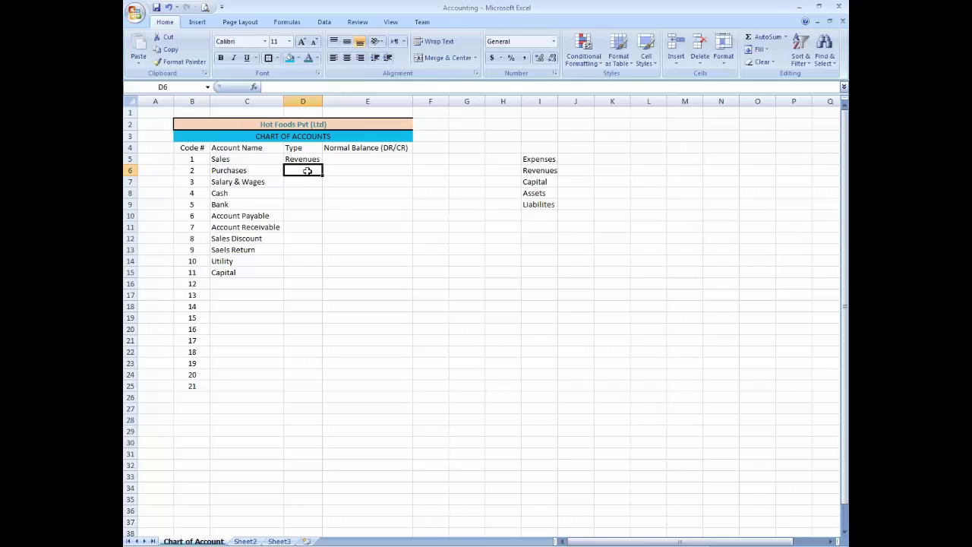
type("Cost Of")
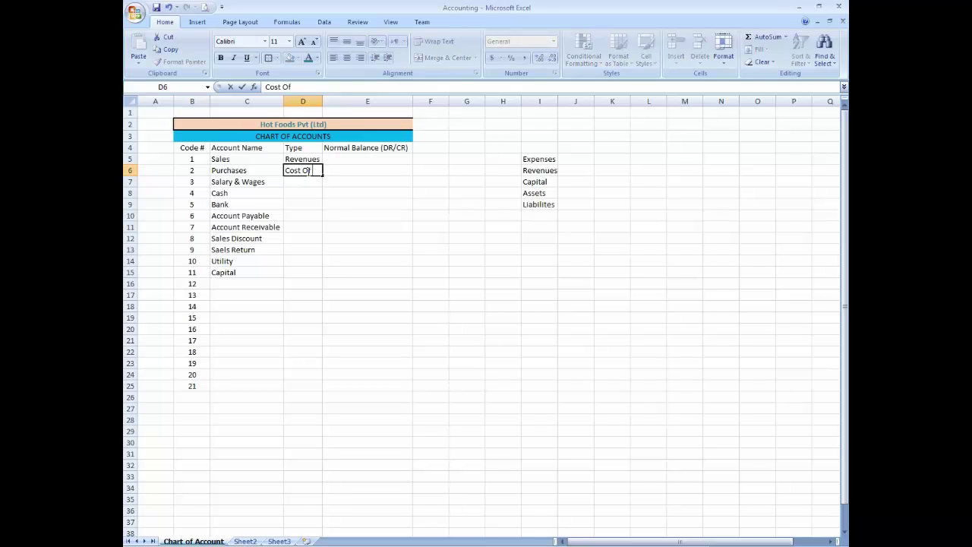
type(" Good Sol")
type("d")
key("Return")
left_click(308, 172)
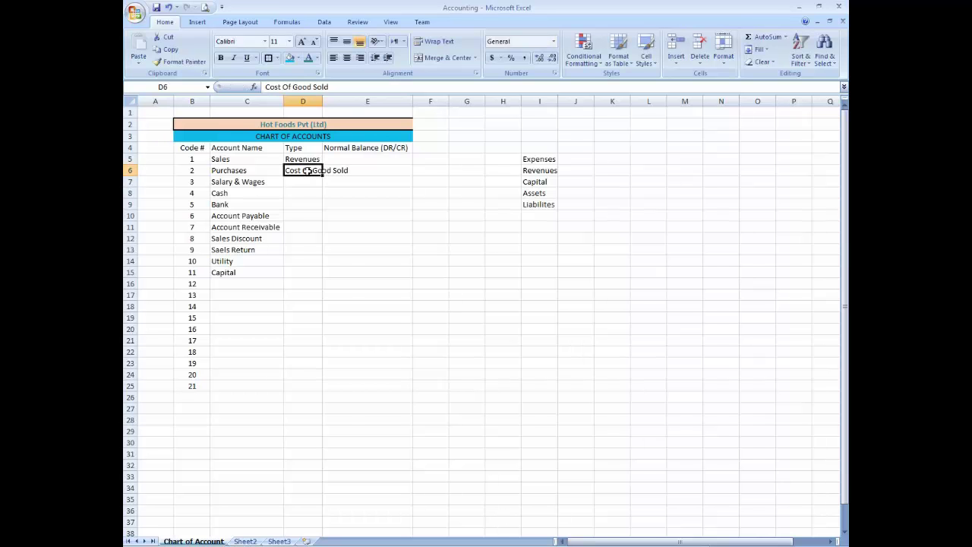
double_click(323, 101)
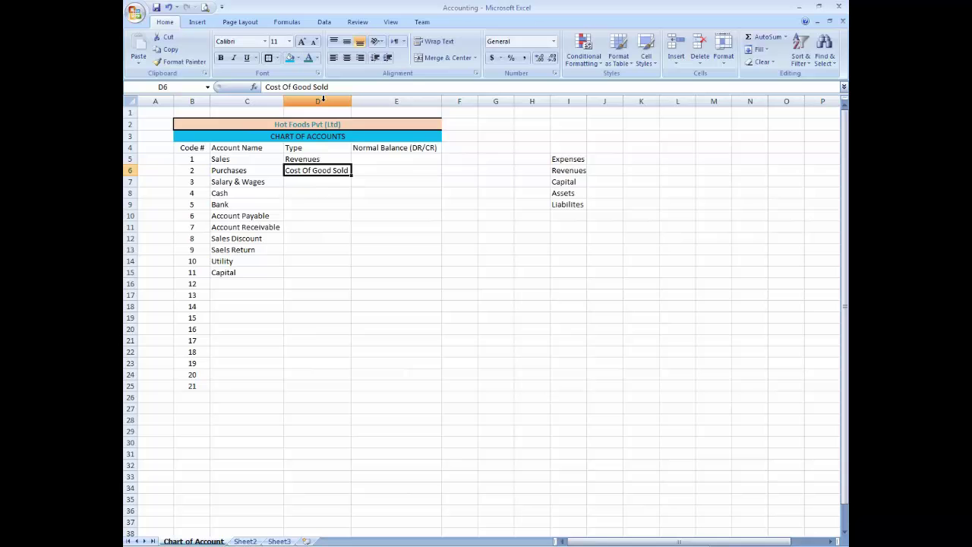
key("Return")
Step: Set Salary & Wages to Expenses, and Cash and Bank to Assets
type("Ex")
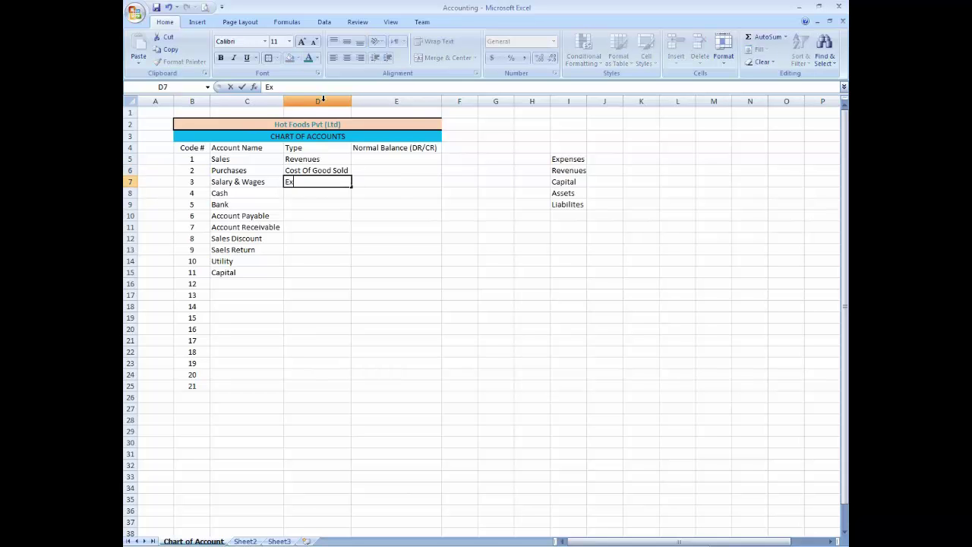
type("pense")
key("BackSpace")
key("BackSpace")
type("ses")
key("Return")
type("A")
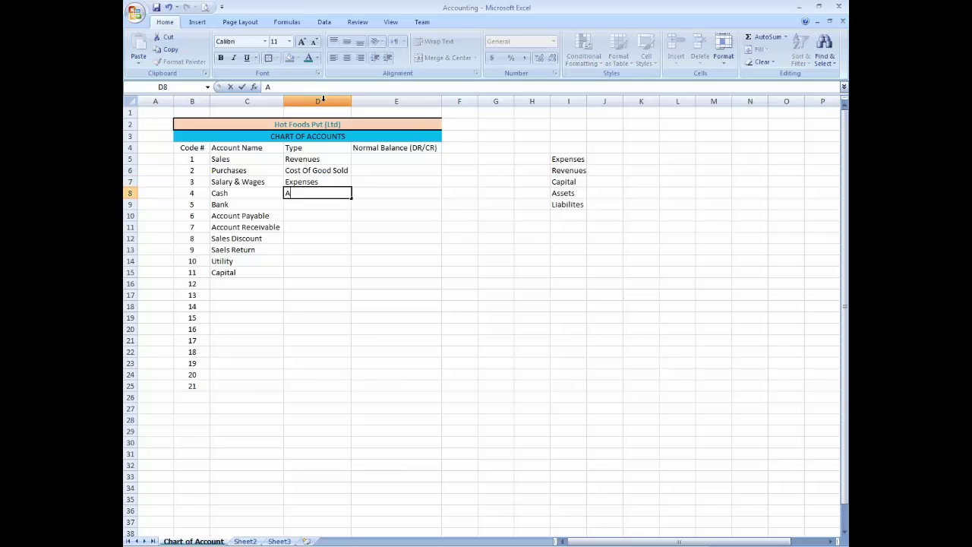
type("ssets")
key("Return")
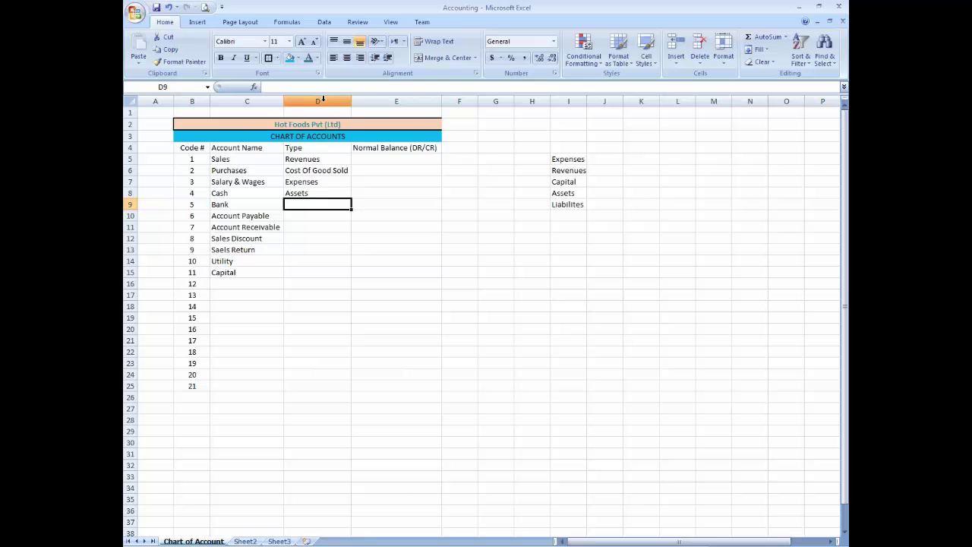
type("Assets")
key("Return")
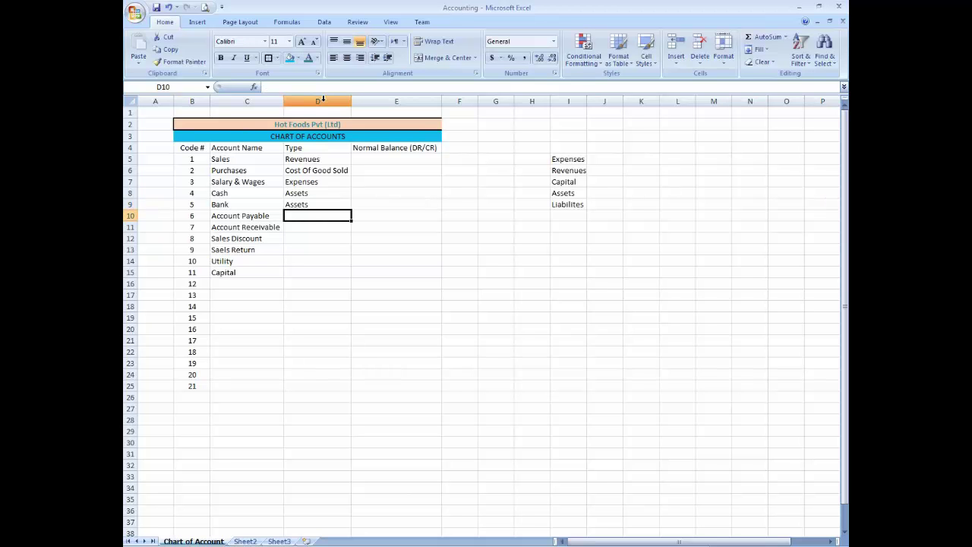
Step: Set Account Payable to Liabilities, Account Receivable to Assets, and Sales Discount to Revenues
type("Liabiltyi")
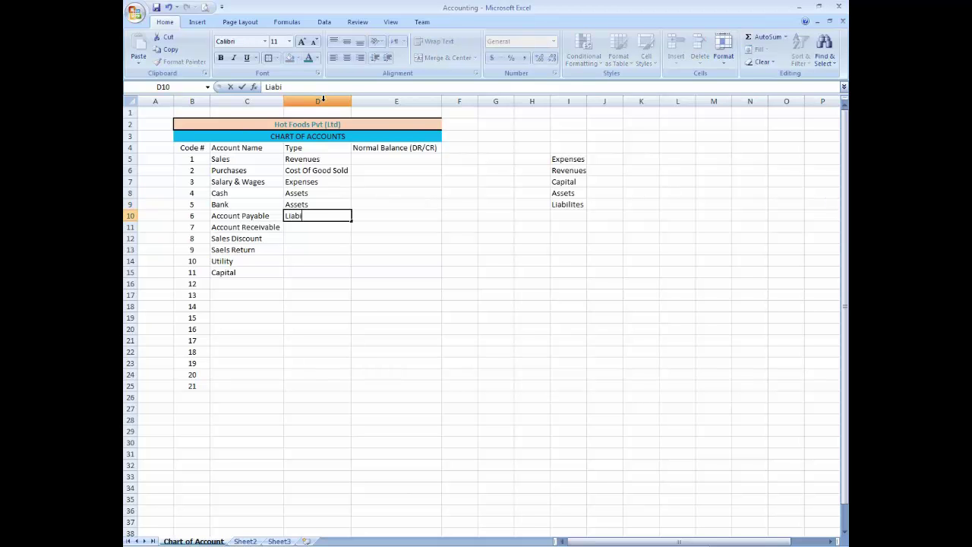
key("BackSpace")
key("BackSpace")
key("BackSpace")
type("ities")
key("Return")
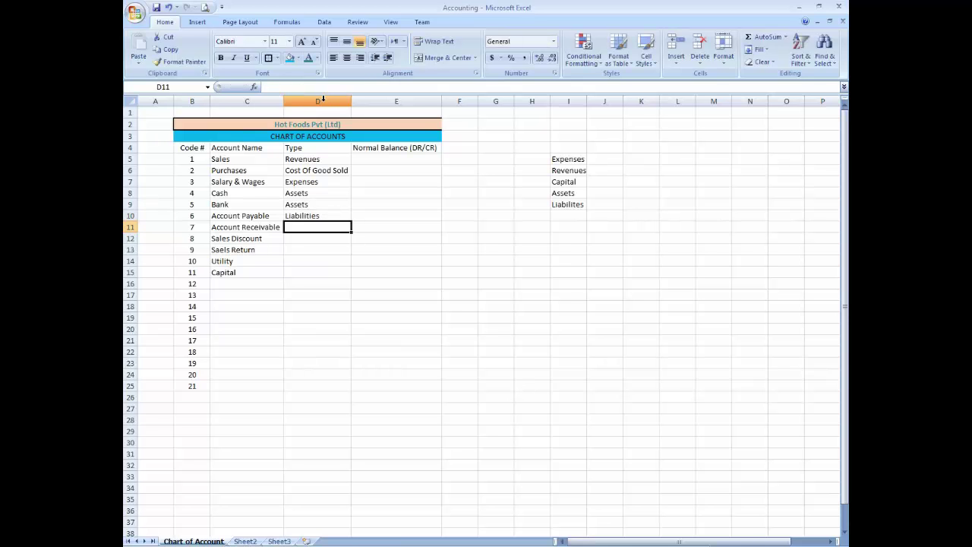
type("Assets")
key("Return")
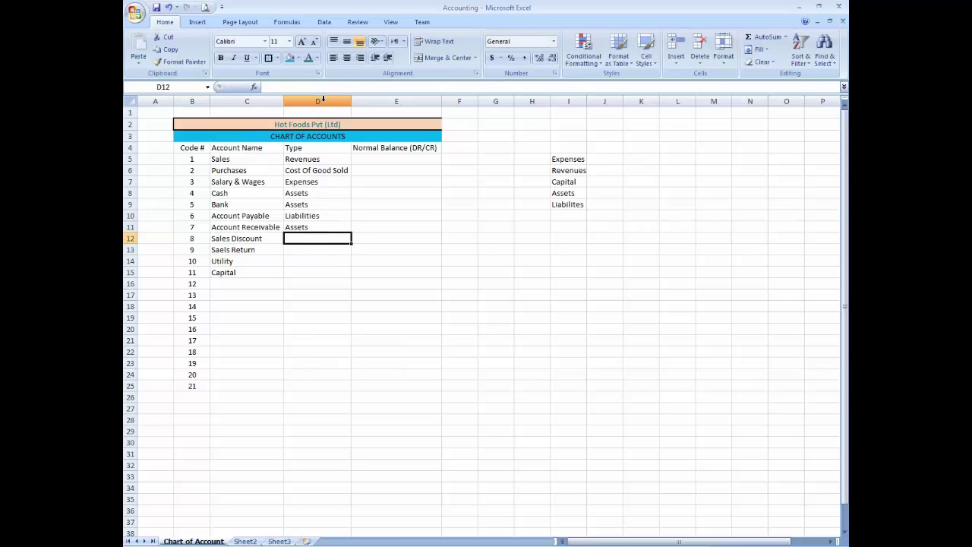
type("Revenues")
key("Return")
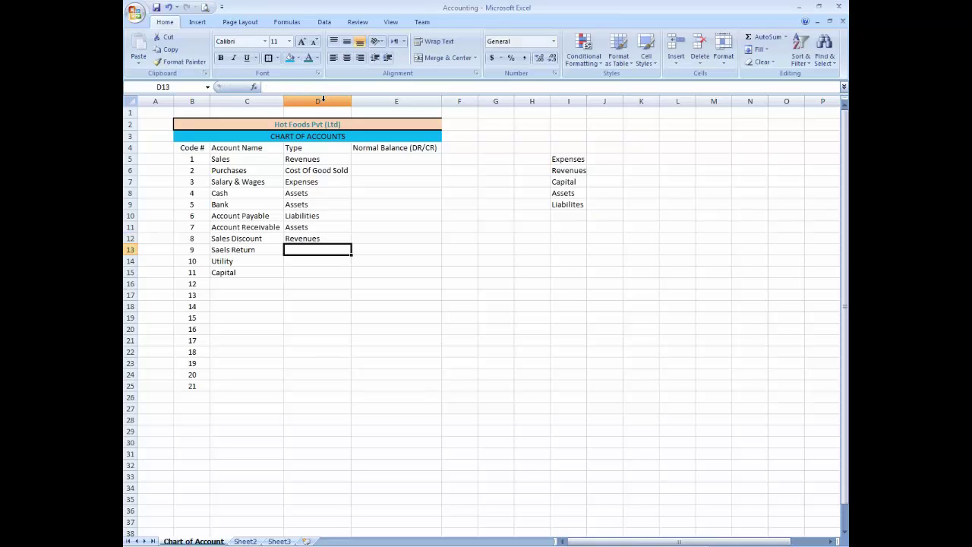
Step: Fill Revenues down as the Saels Return type with Ctrl+D
key("Up")
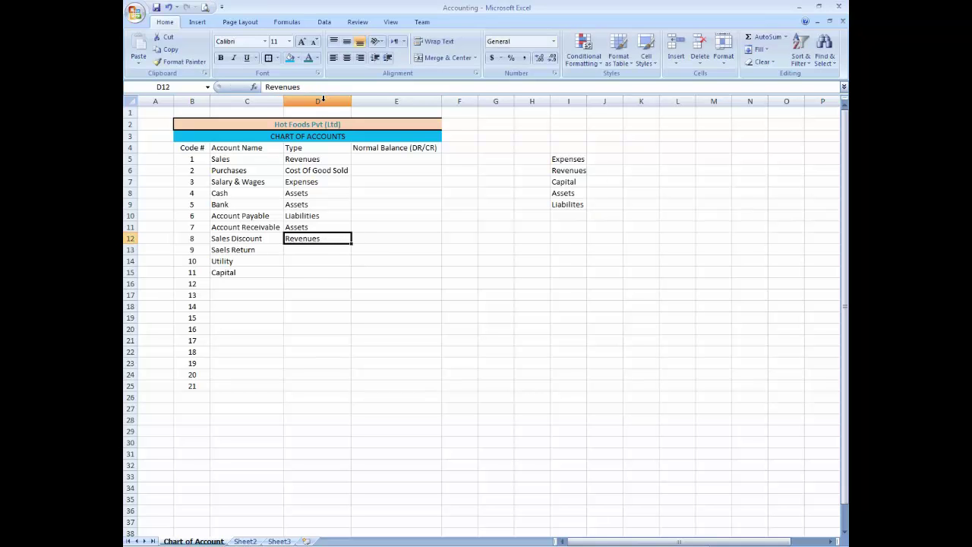
key("Down")
key("ctrl+d")
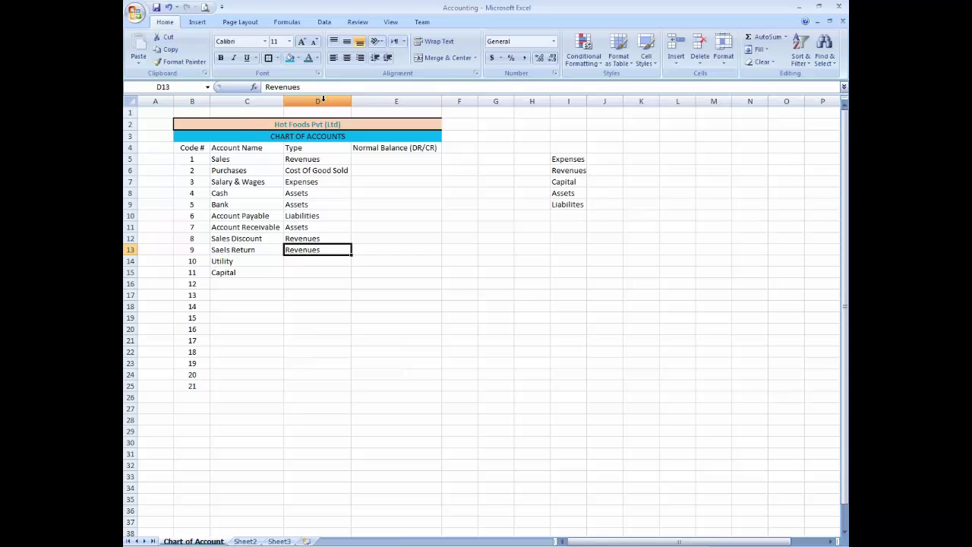
key("Up")
key("Down")
key("Down")
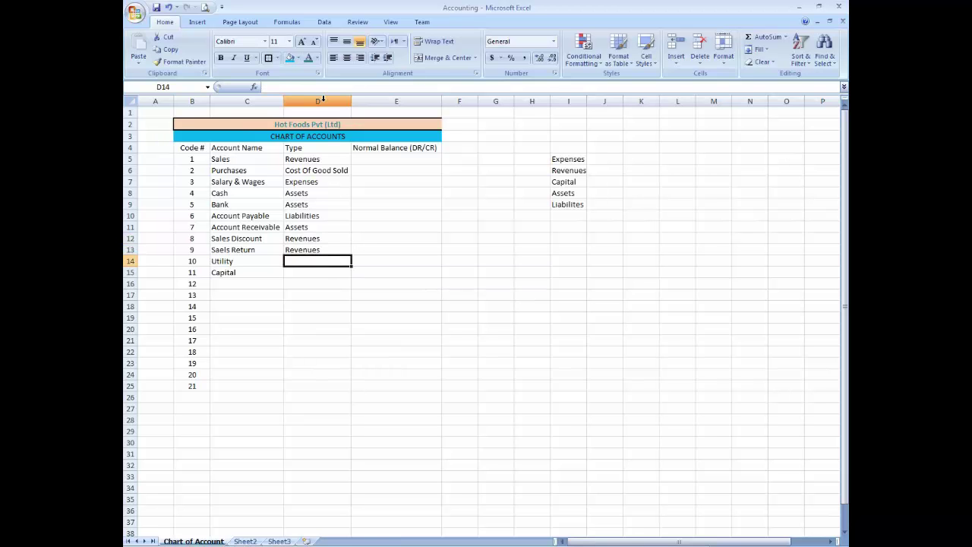
key("Up")
key("Up")
key("Left")
key("shift+Down")
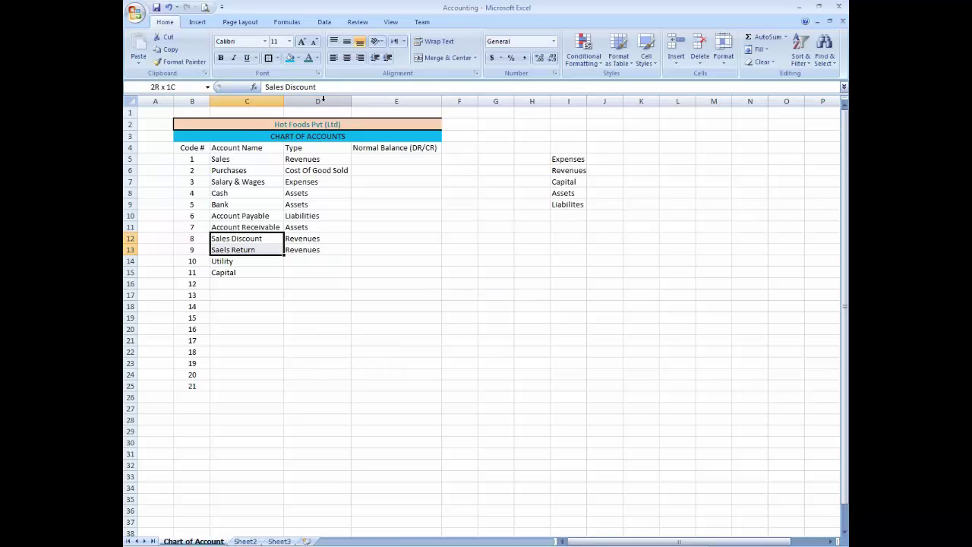
key("Right")
key("Up")
key("Up")
key("Up")
key("Up")
key("Up")
key("Up")
key("Up")
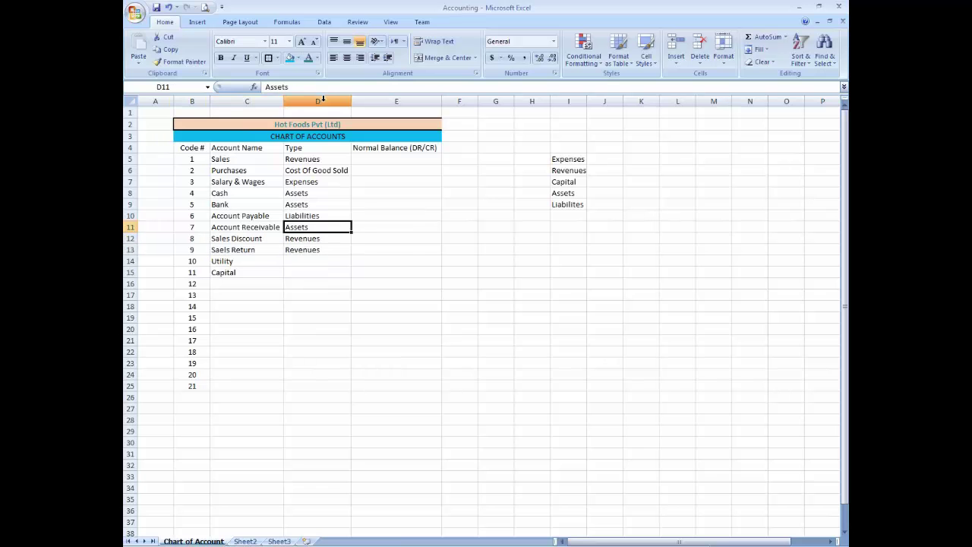
Step: Set Utility's type to Expenses and Capital's type to Capital
key("ctrl+Down")
key("Down")
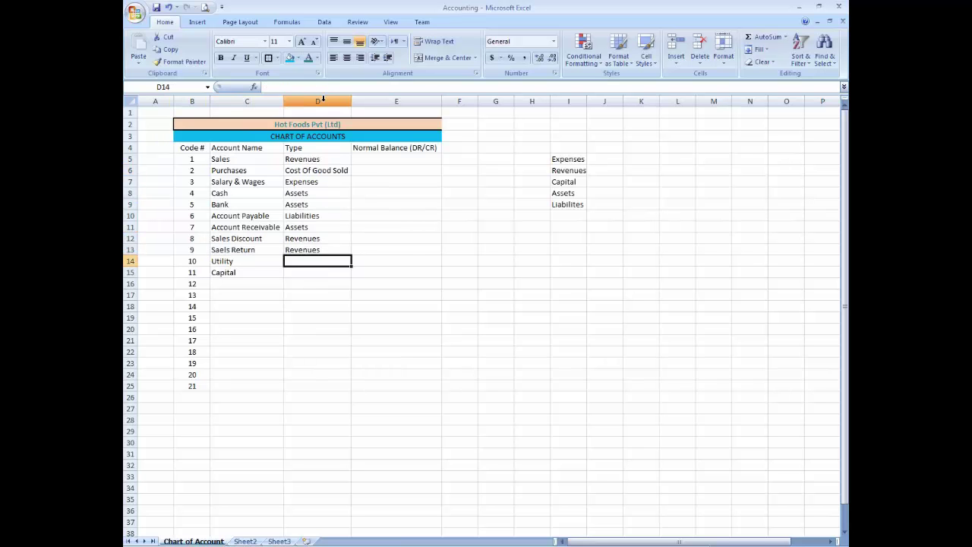
key("Up")
key("Down")
type("Expenses")
key("Return")
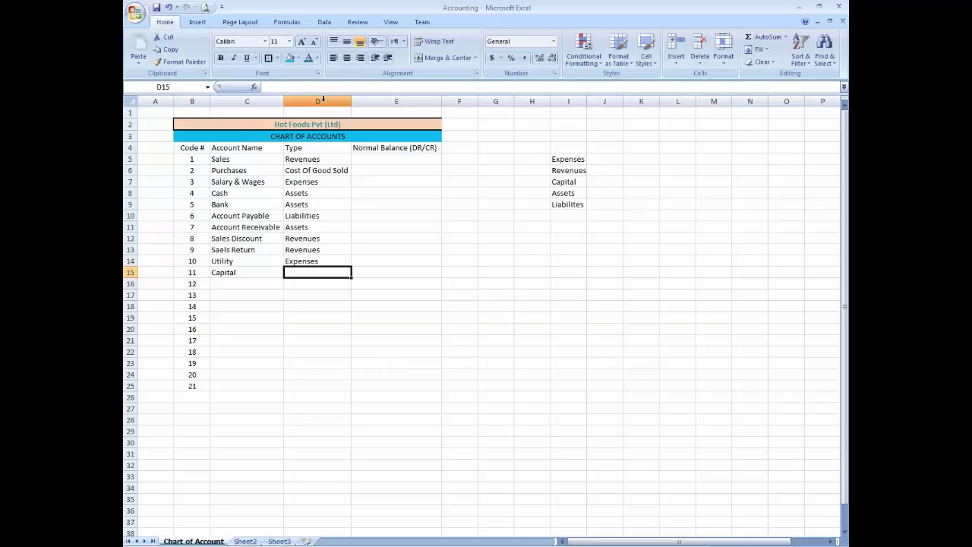
key("Left")
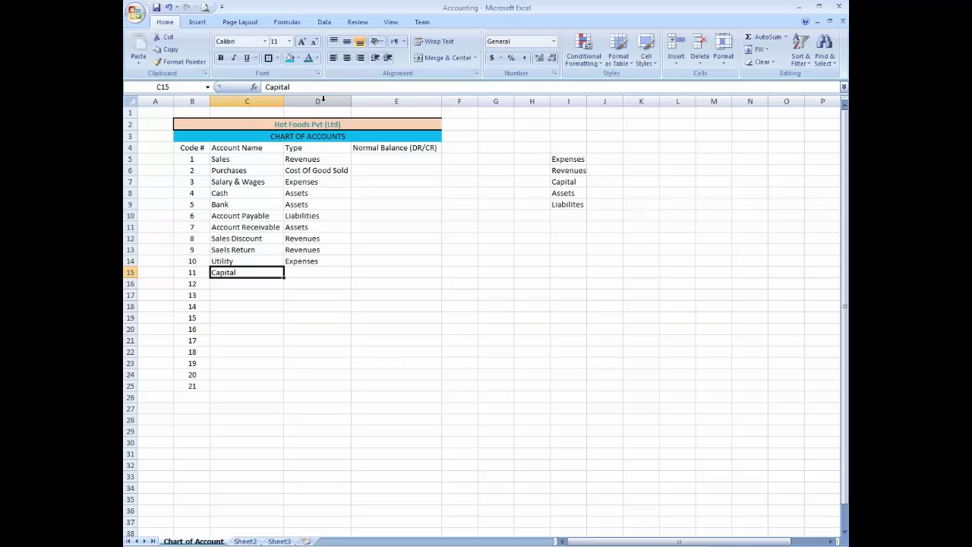
key("ctrl+c")
key("Right")
key("Return")
key("Right")
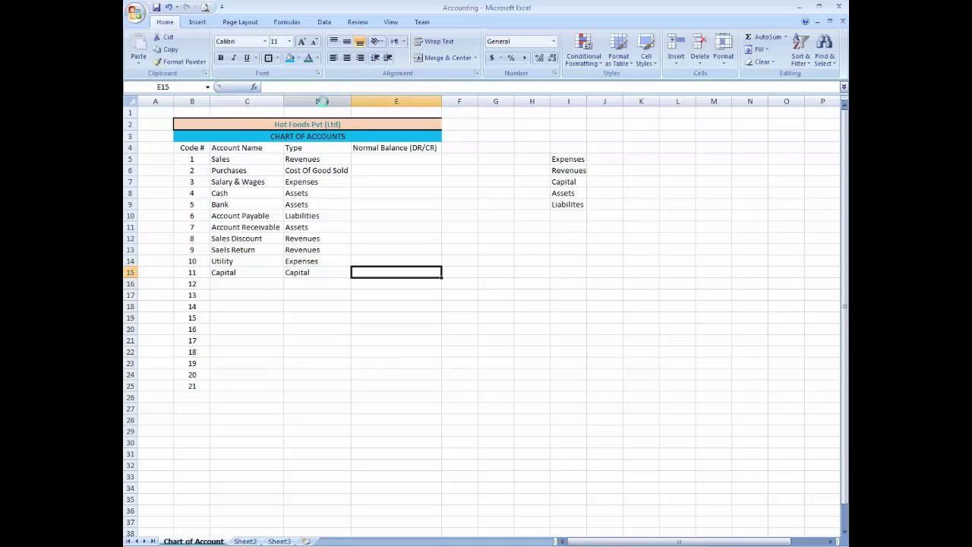
key("ctrl+Up")
key("Down")
key("Left")
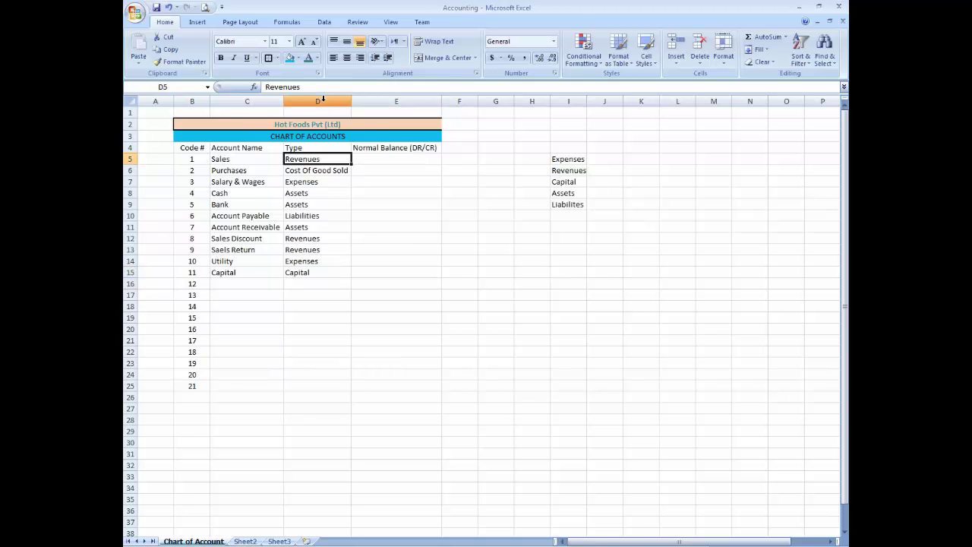
Step: Type Credit in E5, and Debit in E6 and E7
key("Right")
type("Cr")
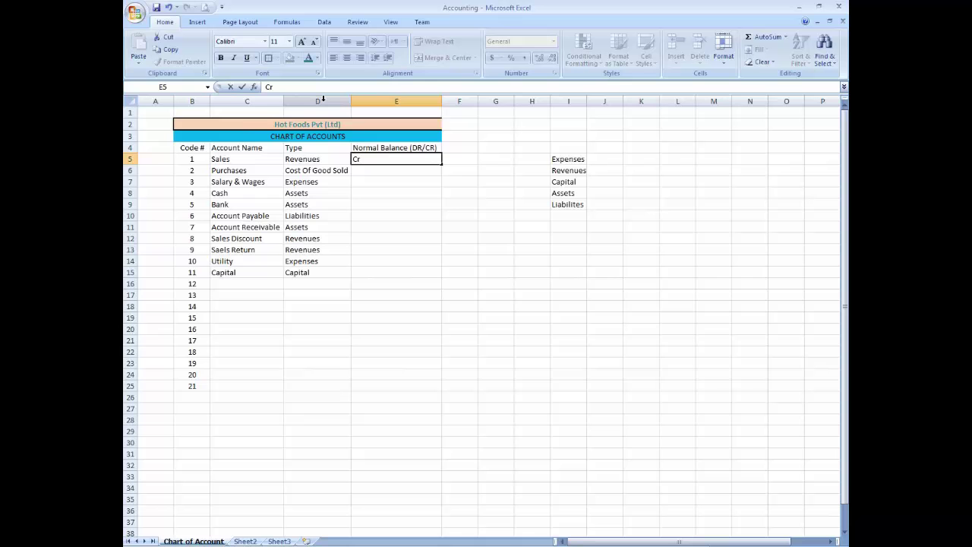
type("edit")
key("Return")
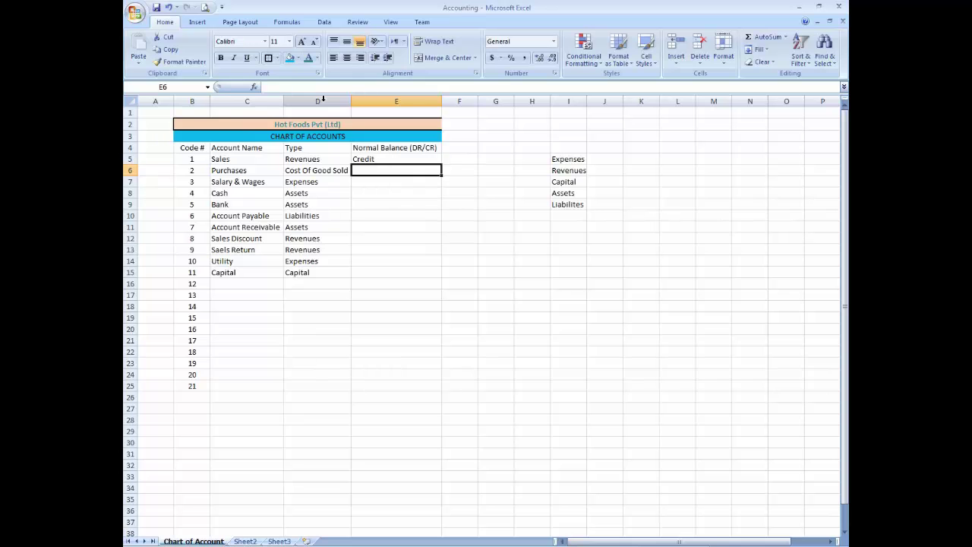
type("De")
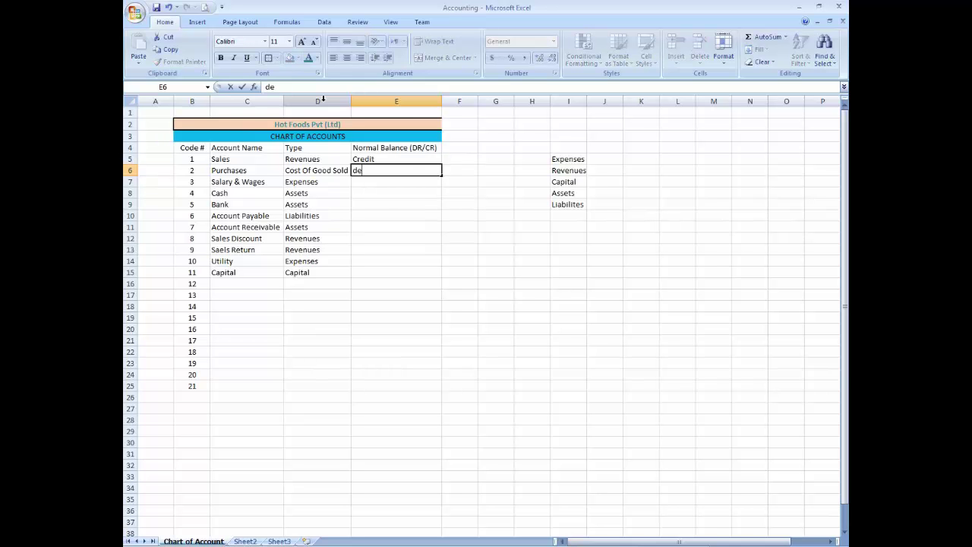
type("bit")
key("Return")
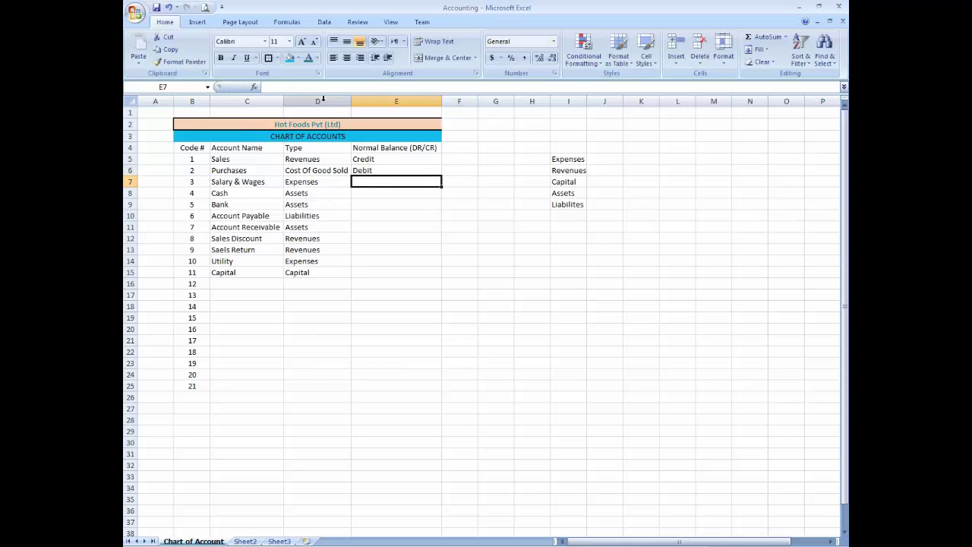
type("Debit")
key("Return")
key("Right")
key("Right")
key("Right")
key("Up")
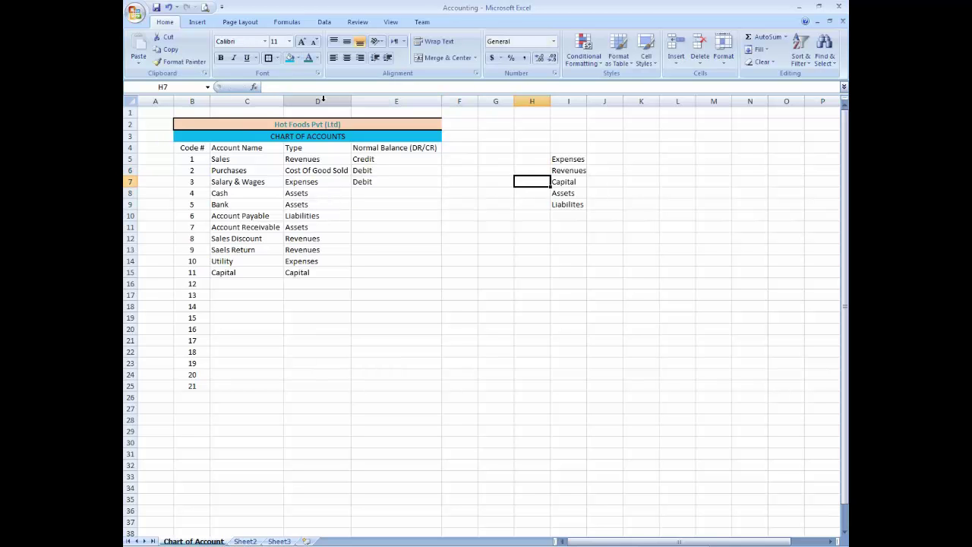
Step: Enter Dr for Expenses, then Cr for Revenues and Capital, in J5:J7
key("Right")
key("Up")
key("Right")
key("Up")
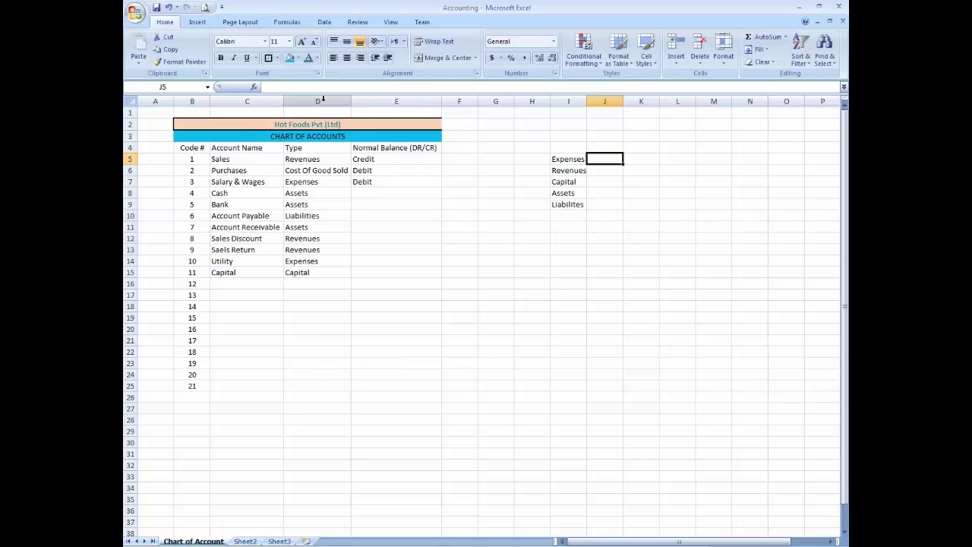
type("Dr")
key("Return")
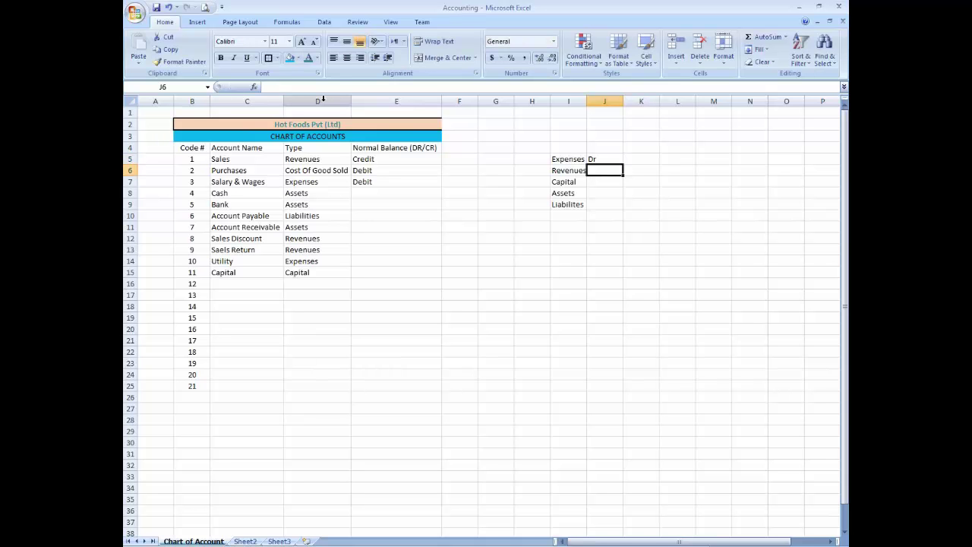
type("Cr")
key("Return")
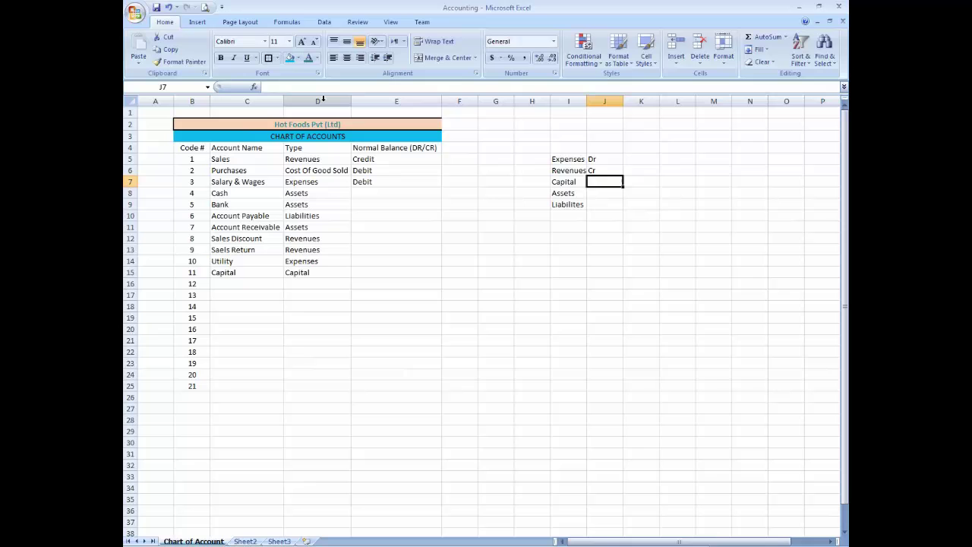
type("Cr")
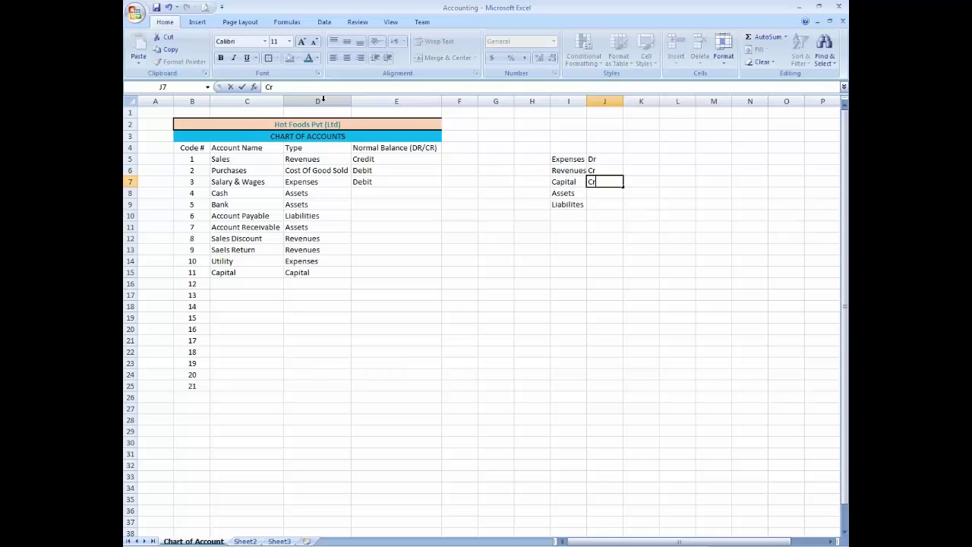
key("Return")
Step: Enter Dr for Assets and Cr for Liabilities in J8:J9
type("Dr")
key("Return")
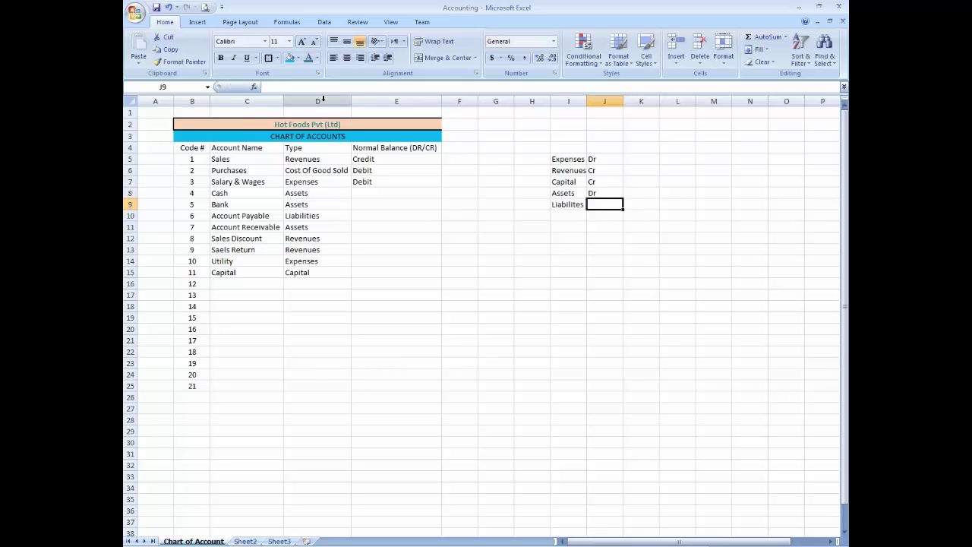
type("Cr")
key("Return")
key("Return")
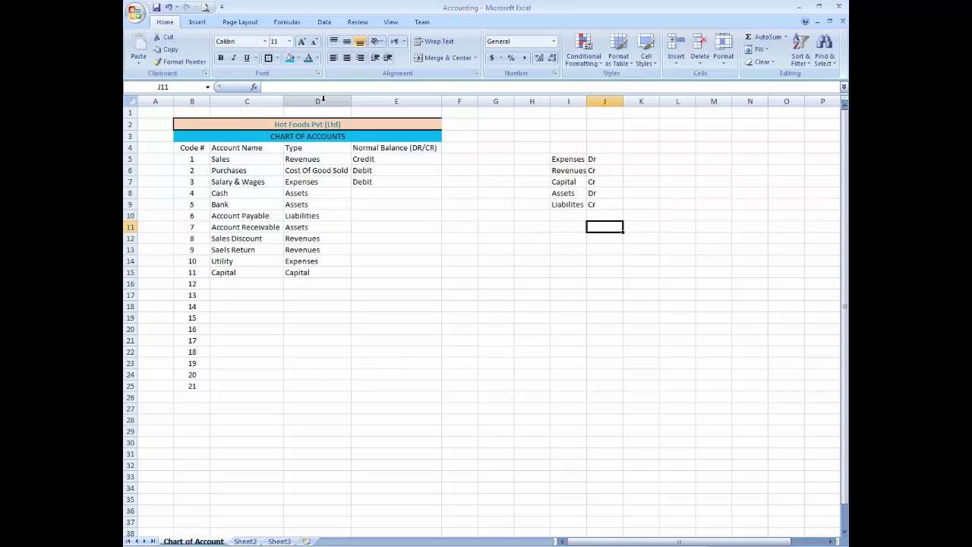
key("Left")
key("Right")
key("Left")
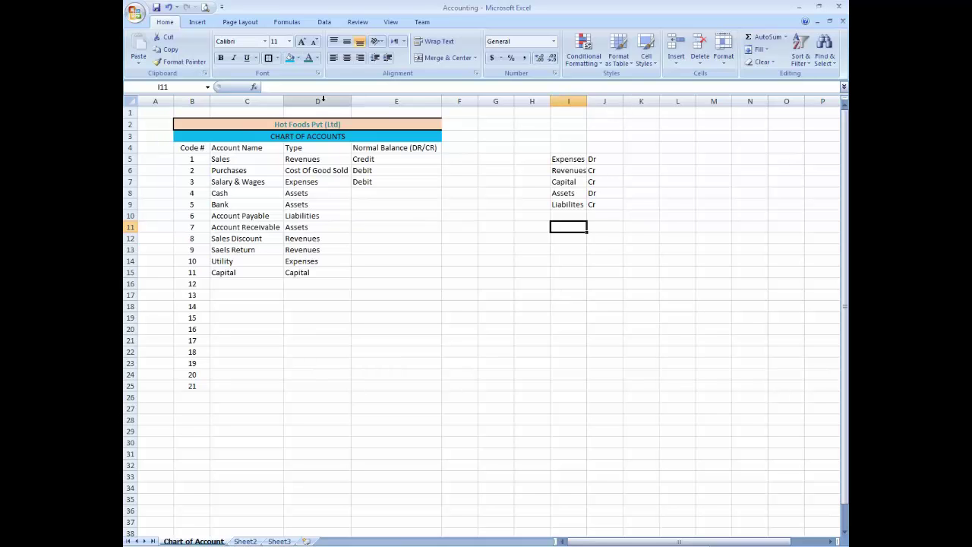
Step: Type the label 'Increase in Asset' in I11, correcting the misspelling
type("Increat")
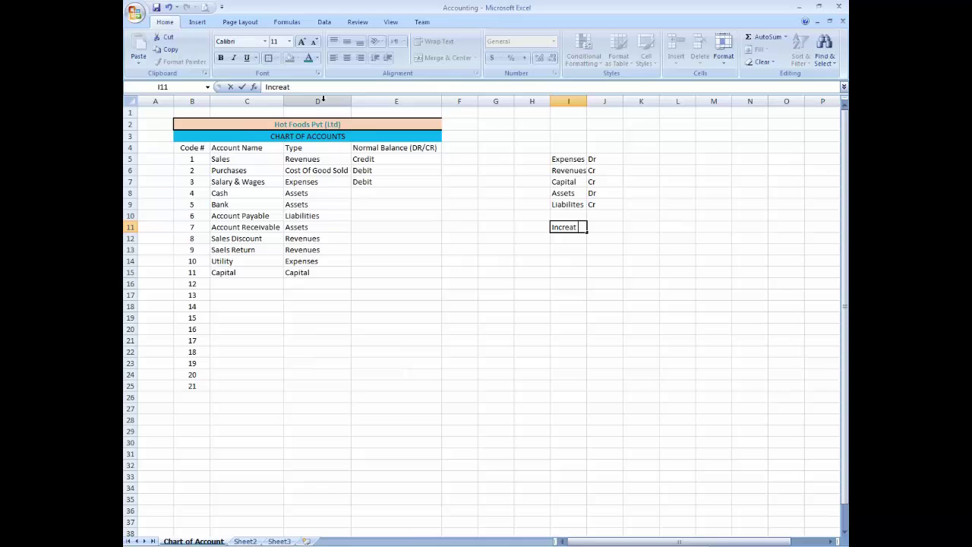
key("BackSpace")
type("eae")
key("Return")
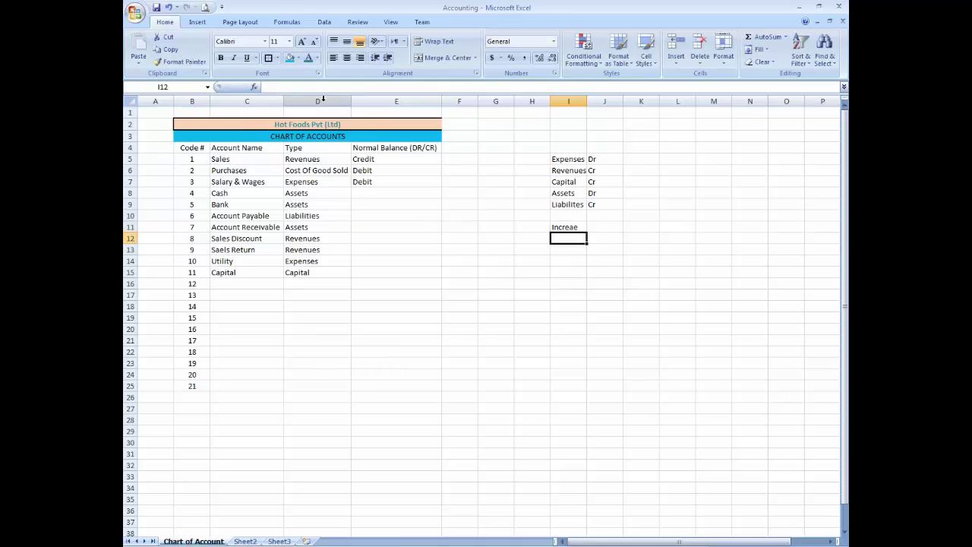
key("Up")
key("BackSpace")
type("Inc")
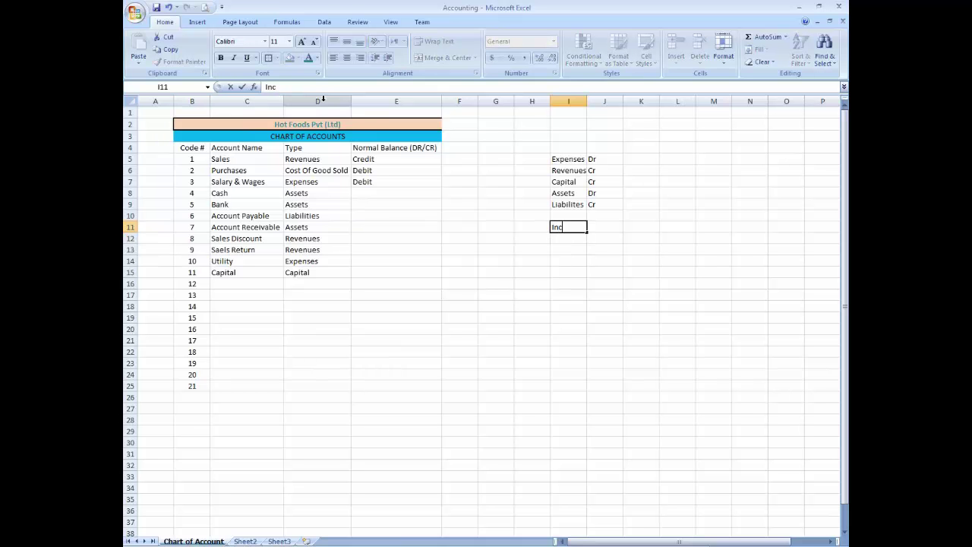
type("rease")
key("Return")
key("Up")
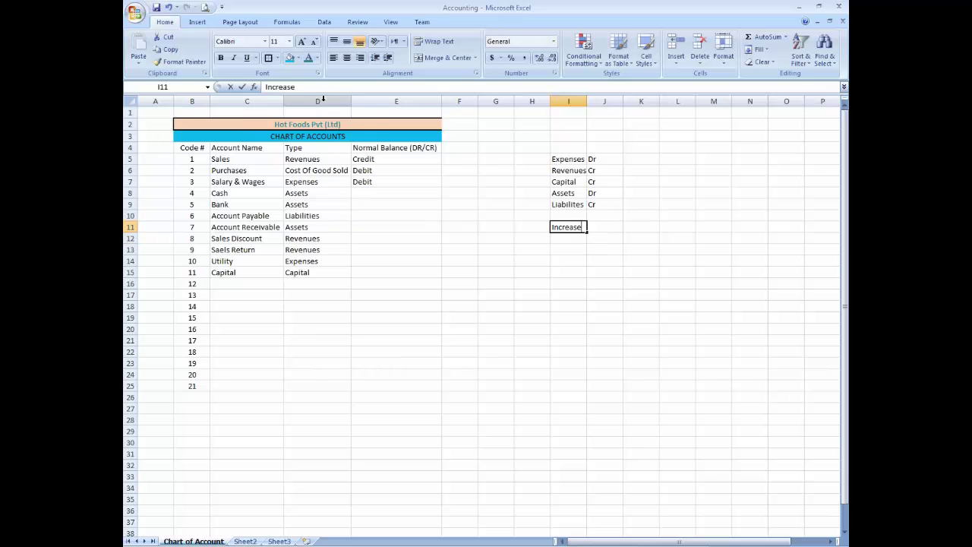
key("F2")
type("in Asset")
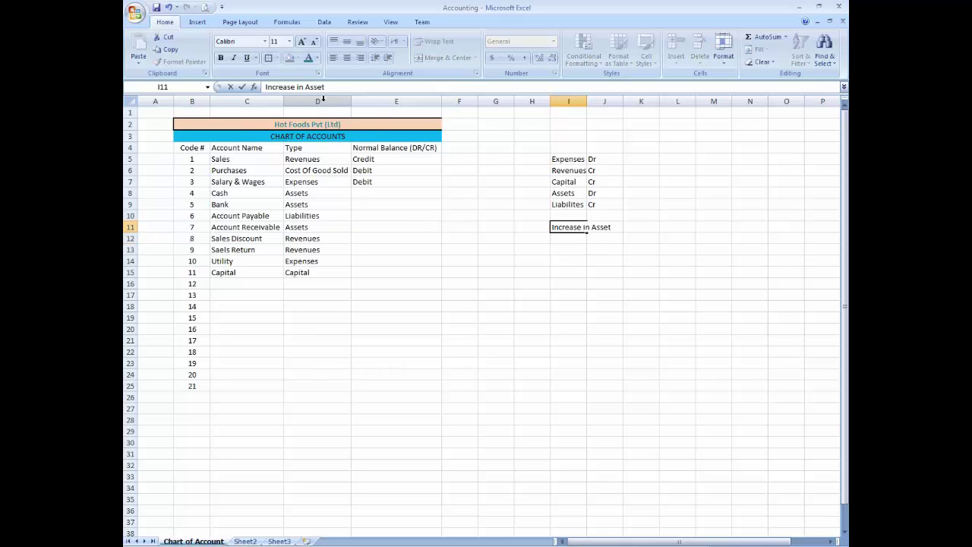
key("Return")
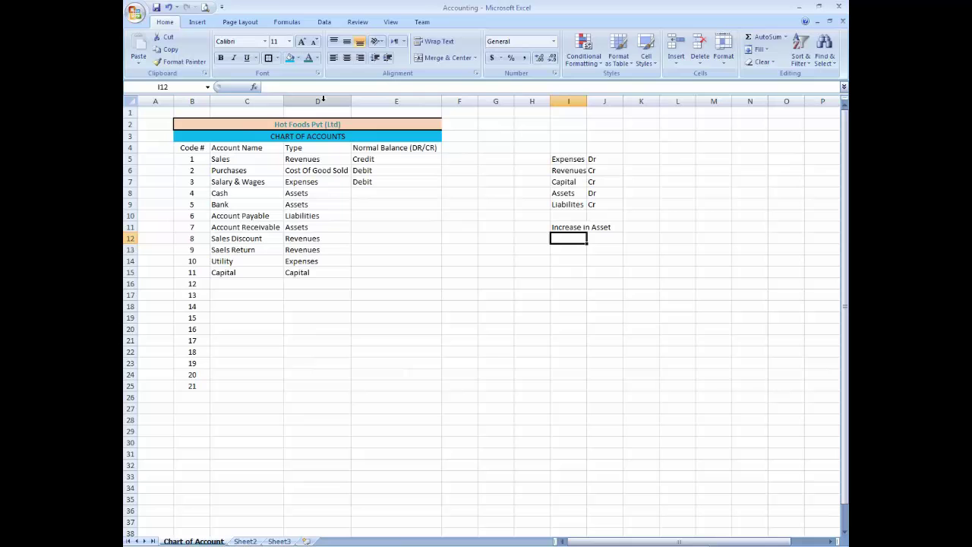
Step: Type the label 'Decrease in Asset' in I12 below it
type("Dec")
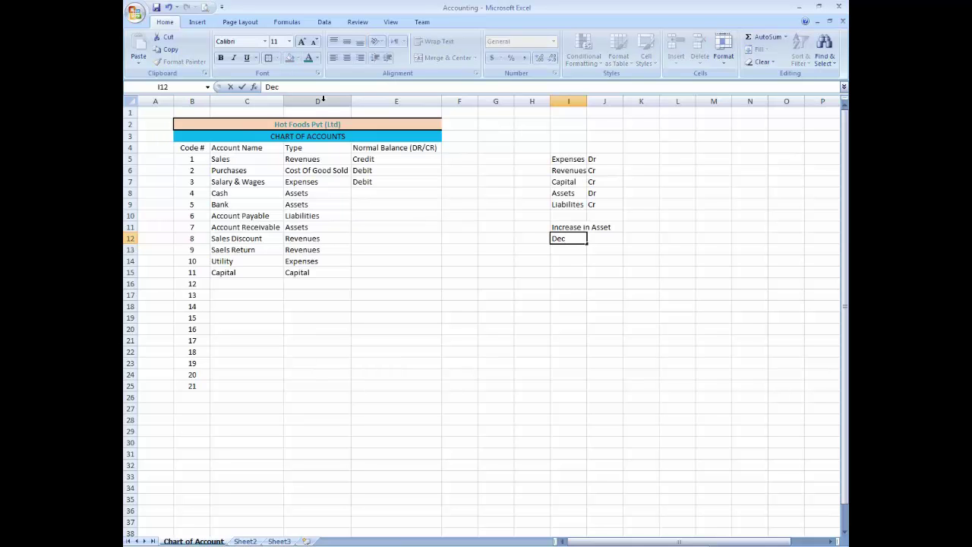
type("rease in Asset")
key("Return")
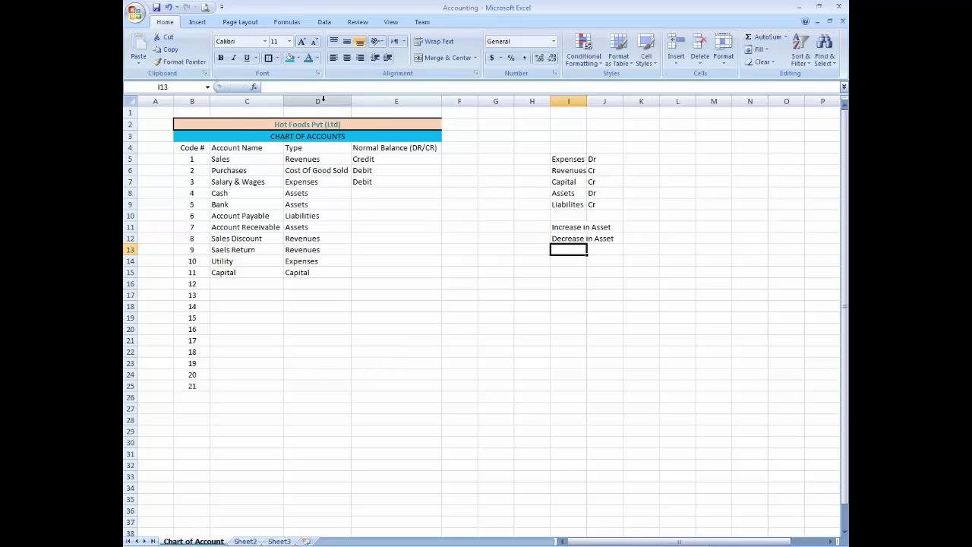
key("Up")
key("Down")
key("Up")
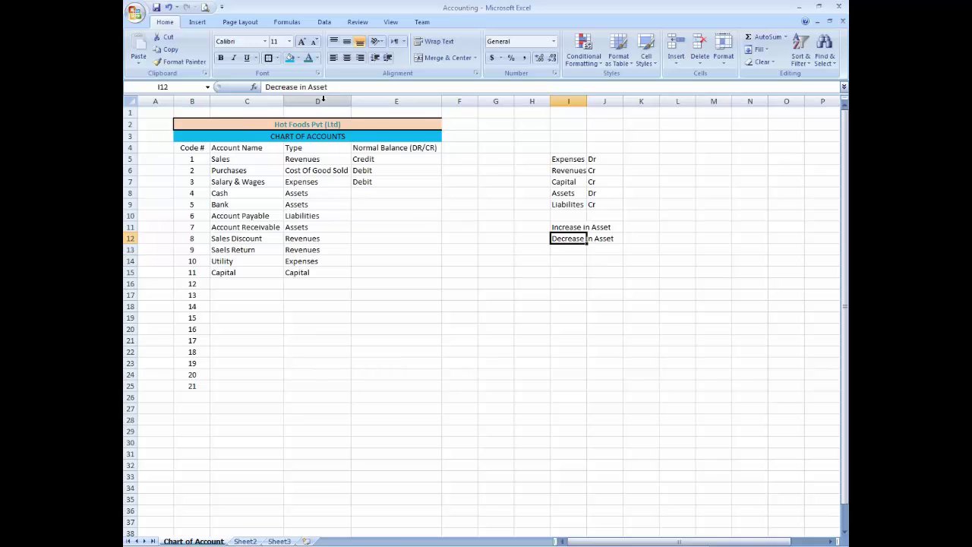
Step: AutoFit column I and mark Increase in Asset as Dr and Decrease in Asset as Cr
double_click(586, 100)
key("Up")
key("Right")
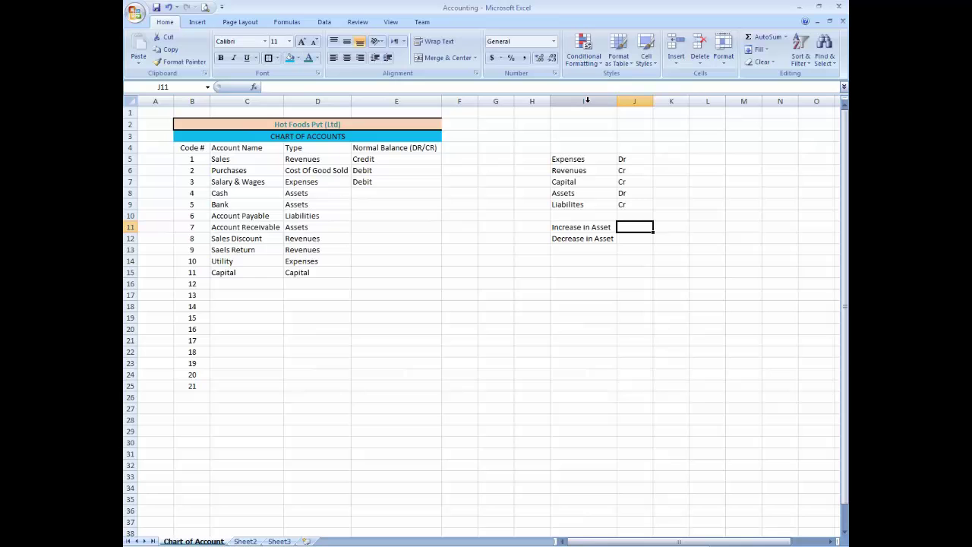
type("Dr")
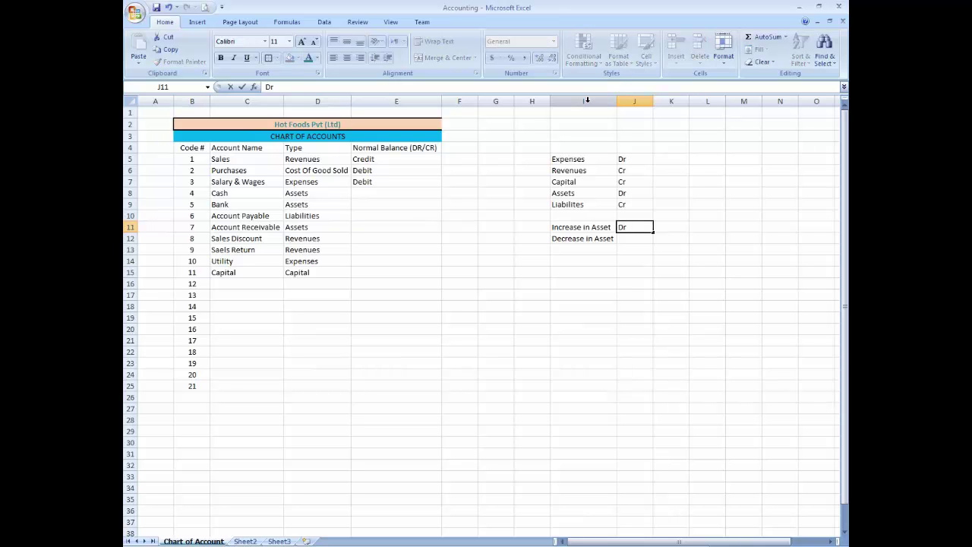
key("Return")
type("Cr")
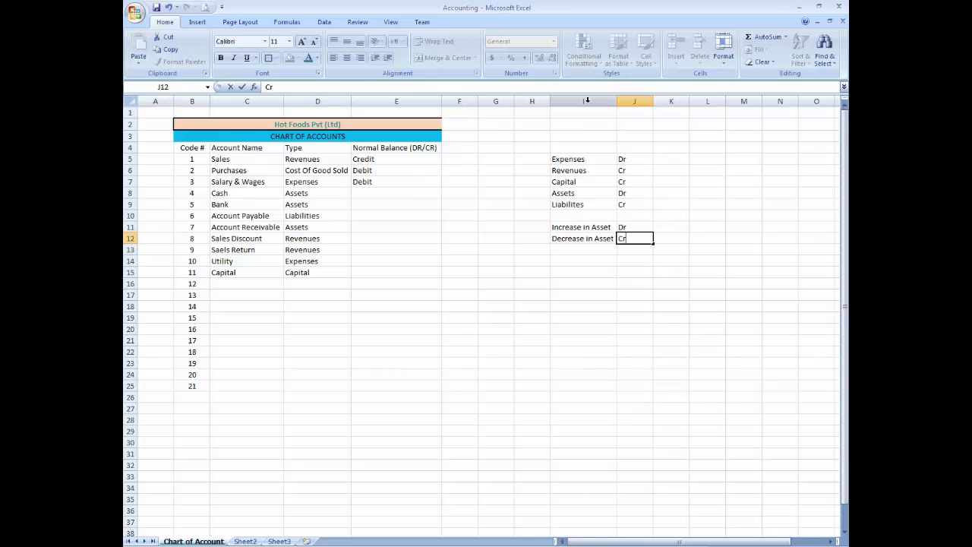
key("Return")
Step: Copy the Decrease in Asset label into I13 and change it to 'Decrease in Revenue'
key("Up")
key("Left")
key("Down")
key("Up")
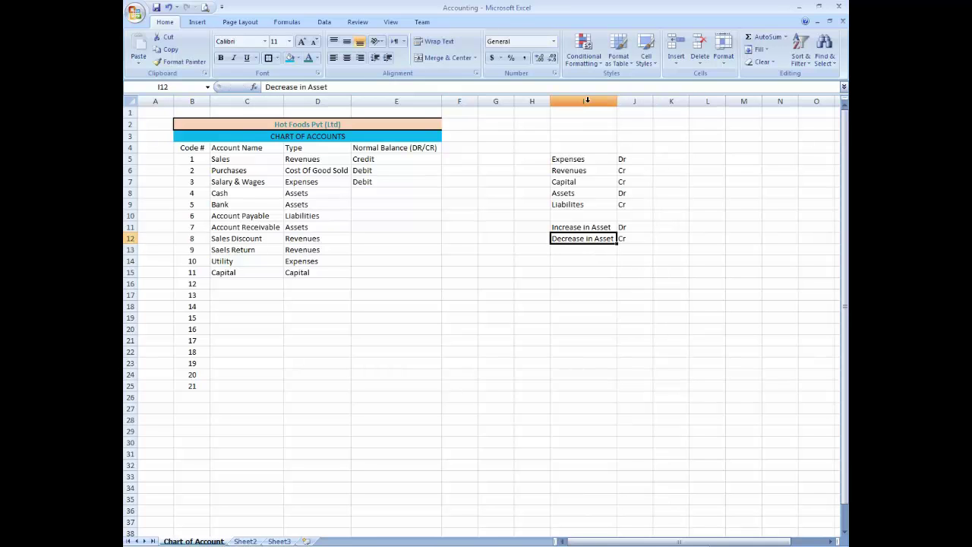
key("ctrl+c")
key("Down")
key("ctrl+v")
key("F2")
key("BackSpace")
key("BackSpace")
key("BackSpace")
key("BackSpace")
key("BackSpace")
key("BackSpace")
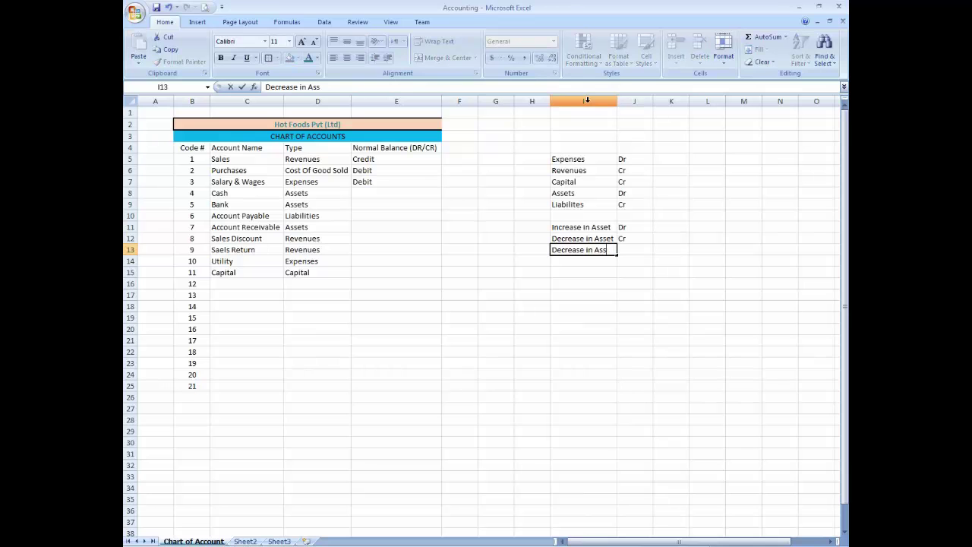
type("Revenue")
key("Return")
Step: Enter Cr in J13 beside the new revenue label
key("Up")
key("Right")
type("Cr")
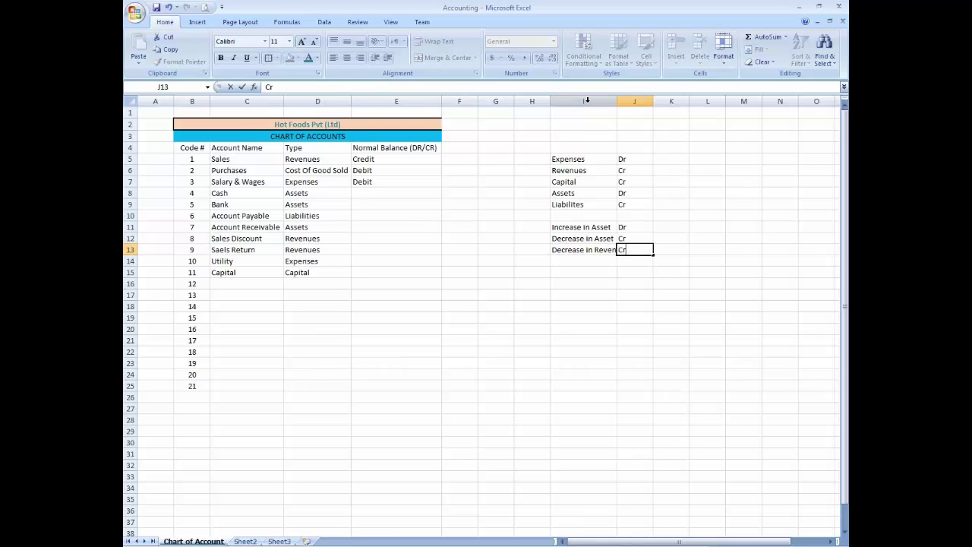
key("Return")
Step: Fill 'Decrease in Revenue' down into I14 and change I13 to 'Increase in Revenue'
key("Up")
key("Left")
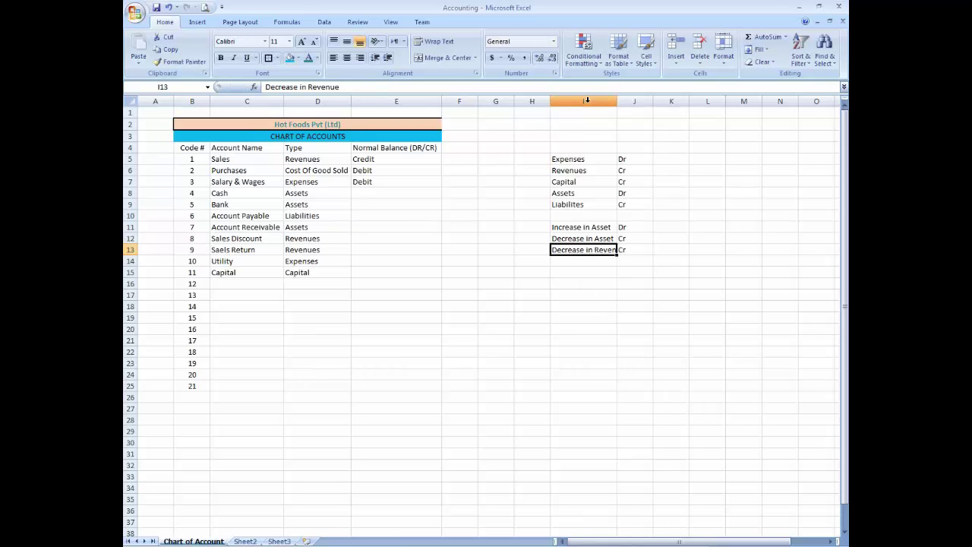
key("Down")
key("ctrl+d")
key("F2")
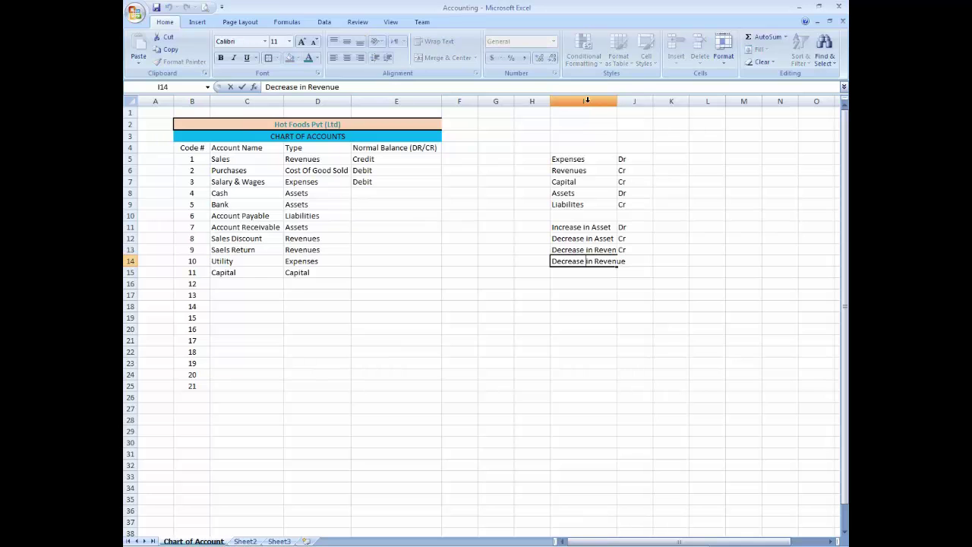
key("Escape")
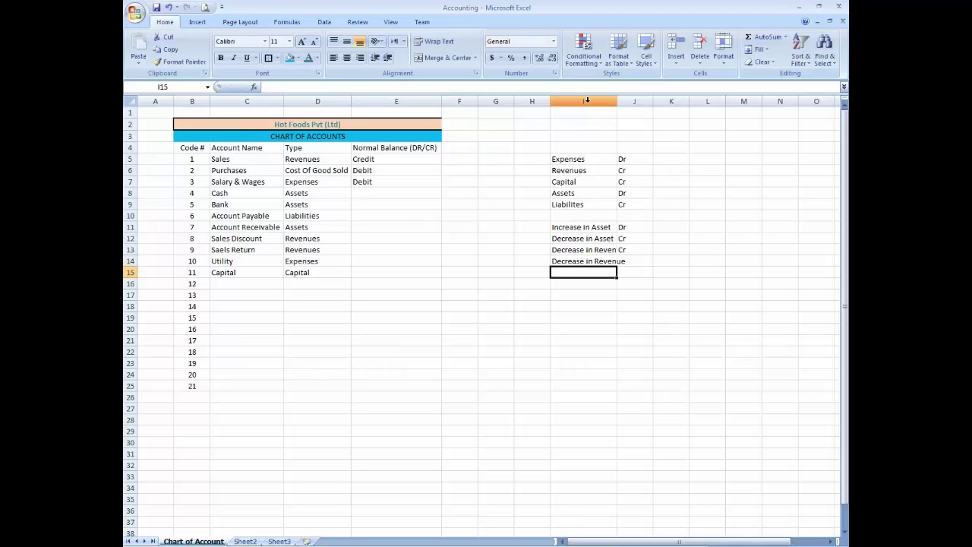
key("Up")
key("F2")
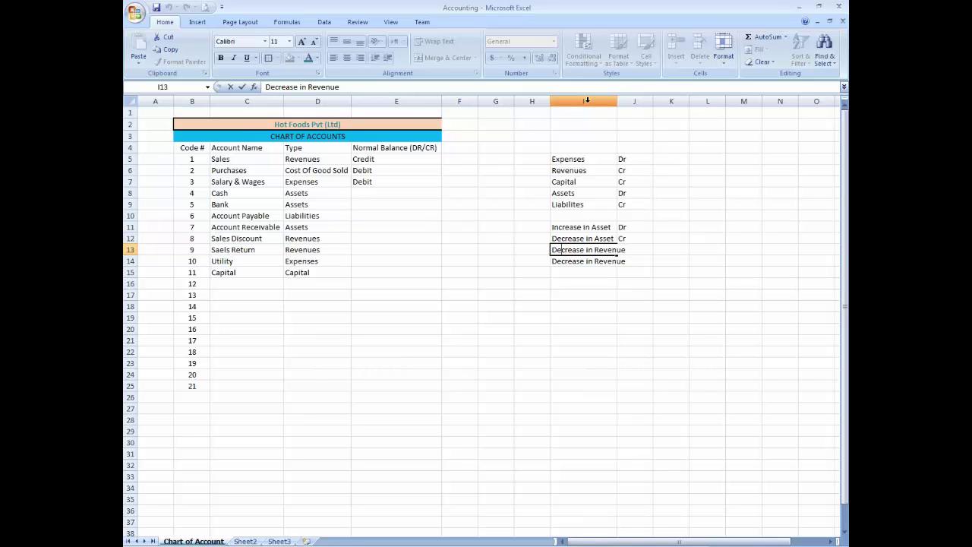
key("BackSpace")
key("BackSpace")
type("In")
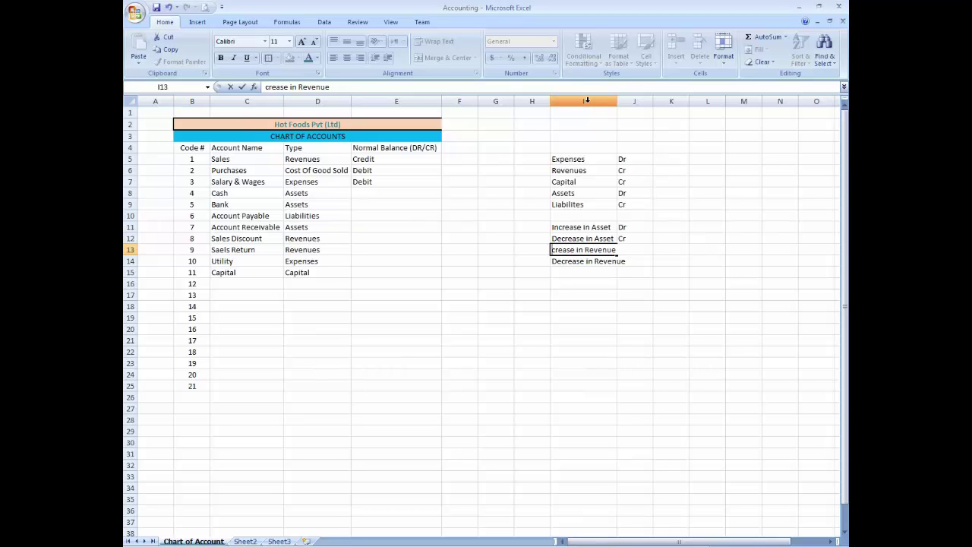
key("Return")
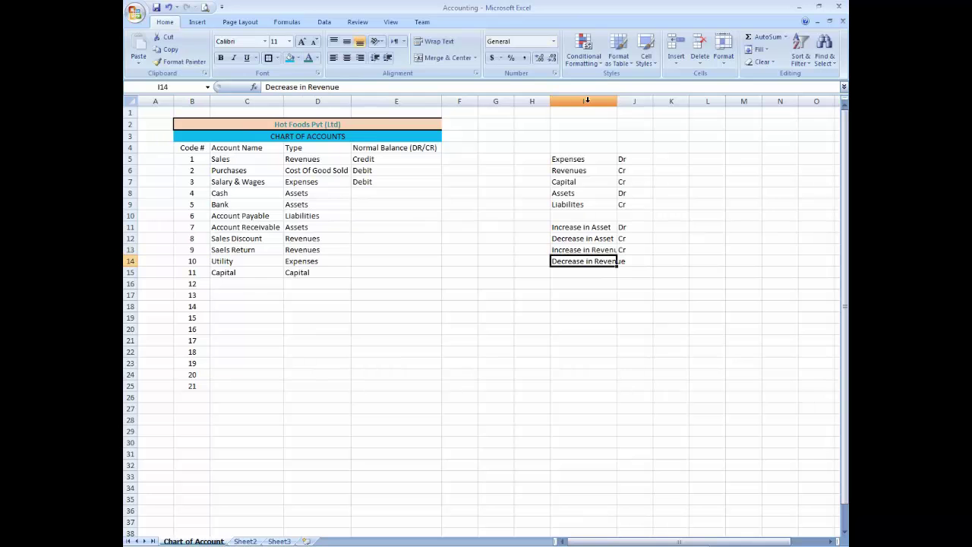
Step: Enter Dr in J14 for Decrease in Revenue and AutoFit column I
key("Up")
key("Down")
key("Right")
type("Dr")
key("Return")
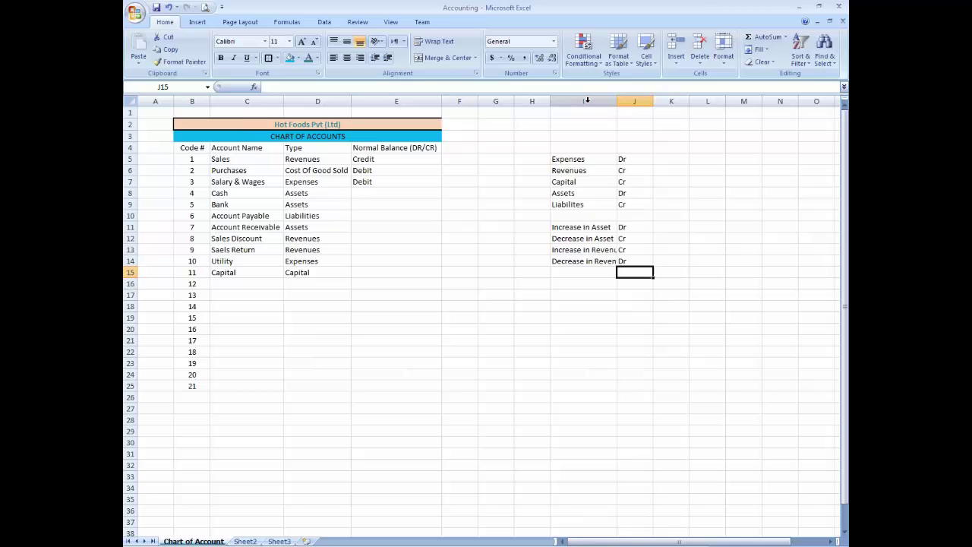
key("Up")
double_click(616, 99)
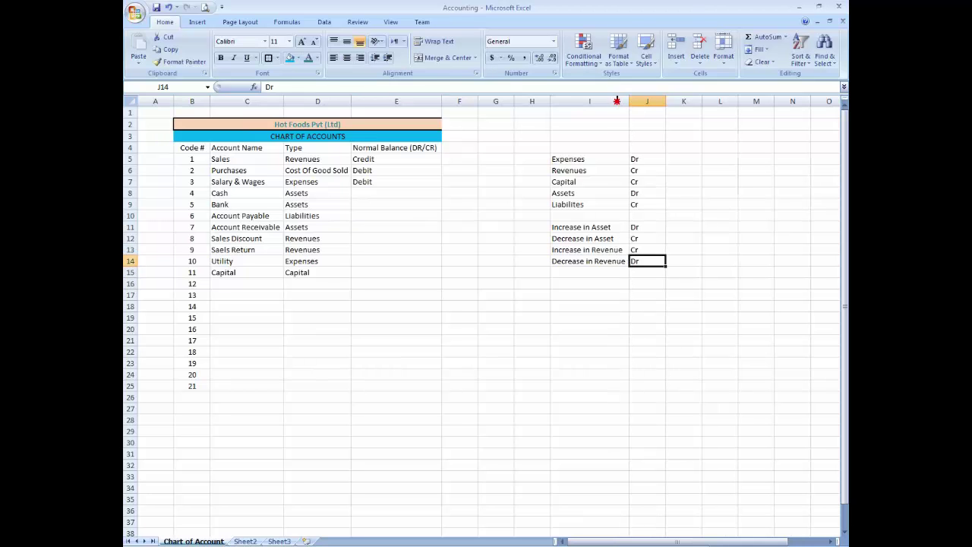
key("Left")
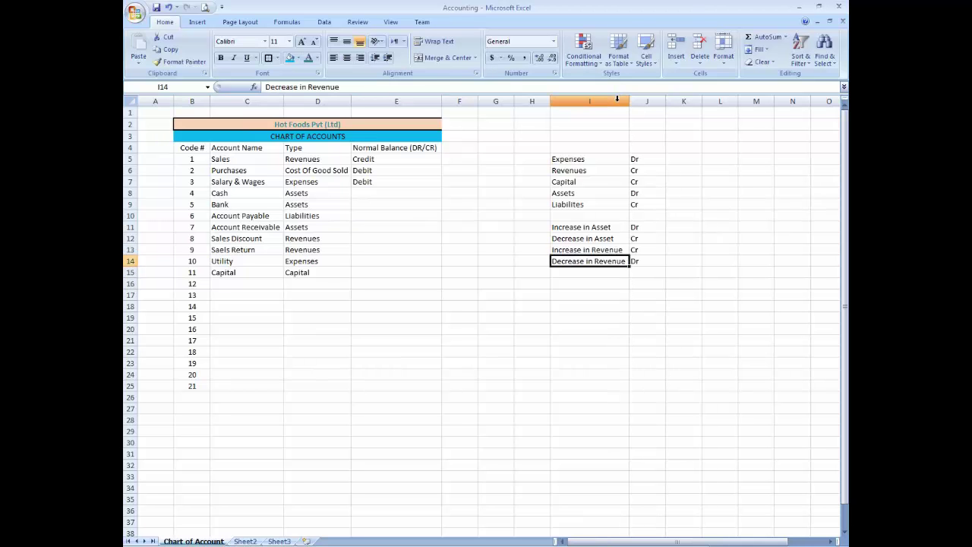
key("Down")
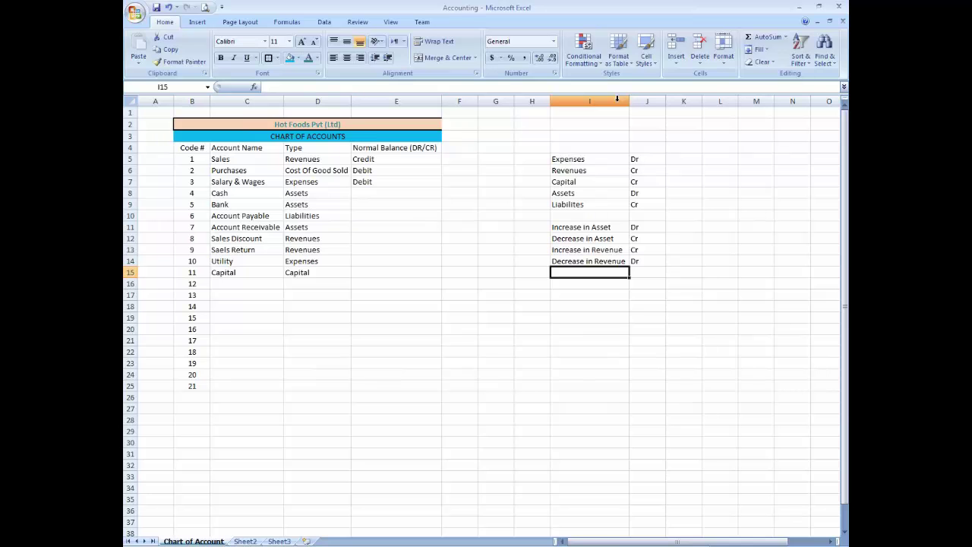
Step: Copy the two revenue labels in I13:I14 into I15:I16
key("Up")
key("Up")
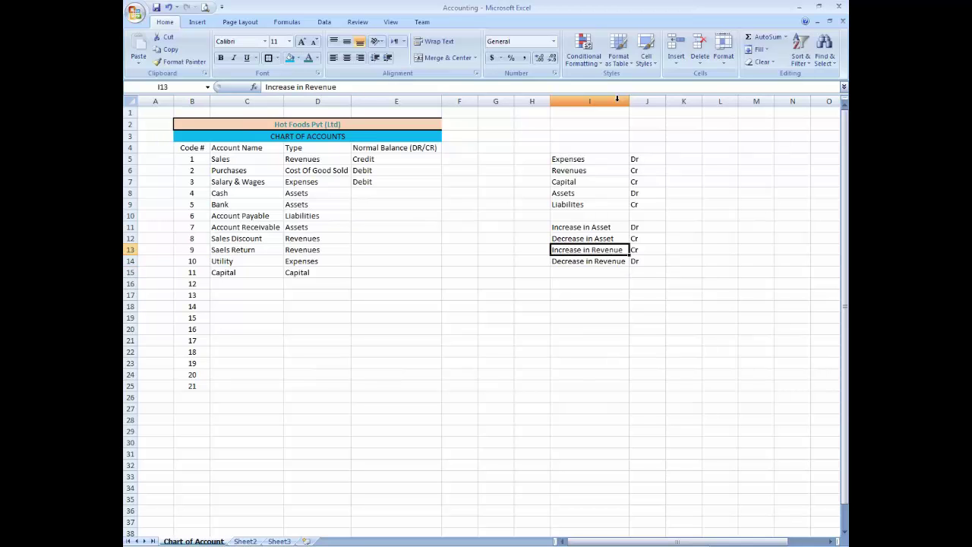
key("shift+Down")
key("ctrl+c")
key("Down")
key("Down")
key("Return")
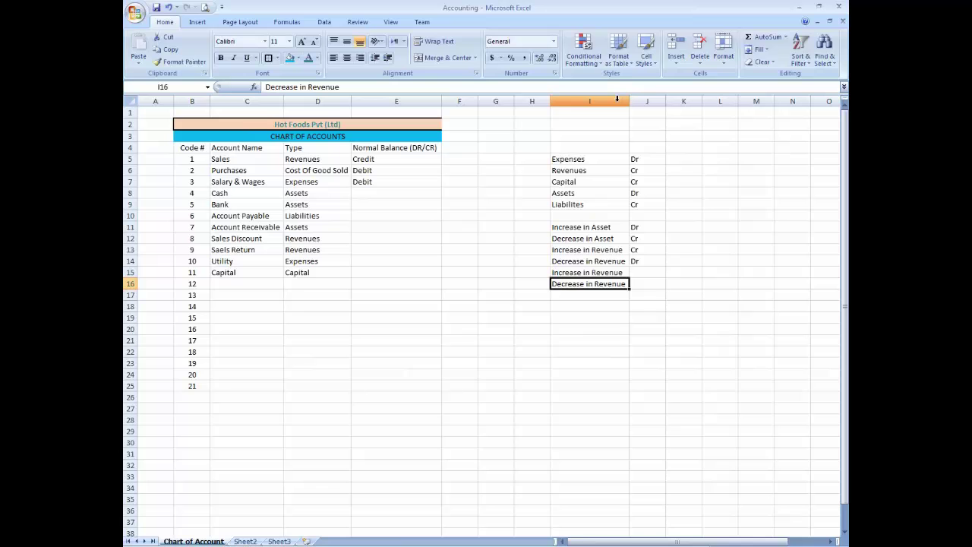
Step: Change Revenue to Capital in both copied labels, giving Increase and Decrease in Capital
key("Up")
key("F2")
key("ctrl+Left")
key("ctrl+Left")
key("Left")
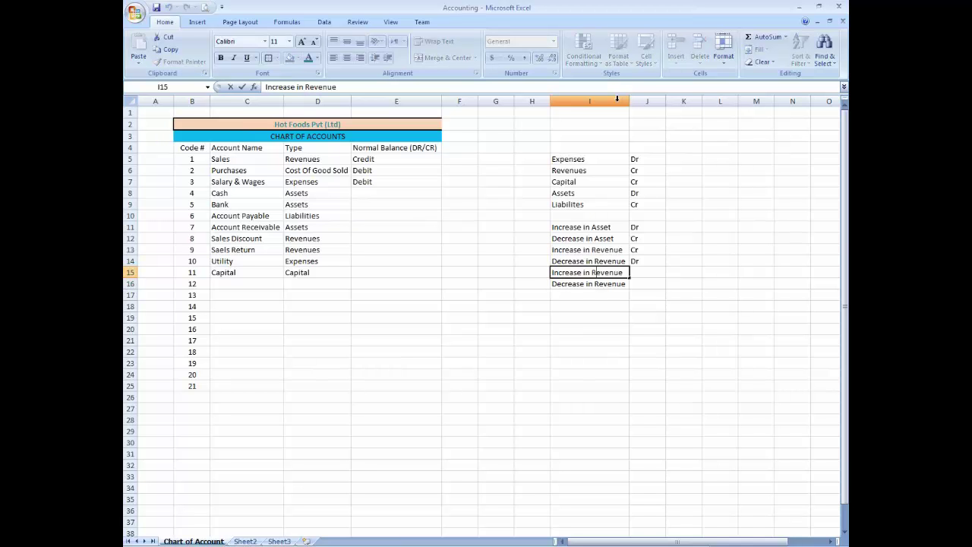
key("BackSpace")
key("BackSpace")
key("BackSpace")
key("BackSpace")
key("BackSpace")
key("BackSpace")
key("BackSpace")
type("Capital")
key("Return")
key("F2")
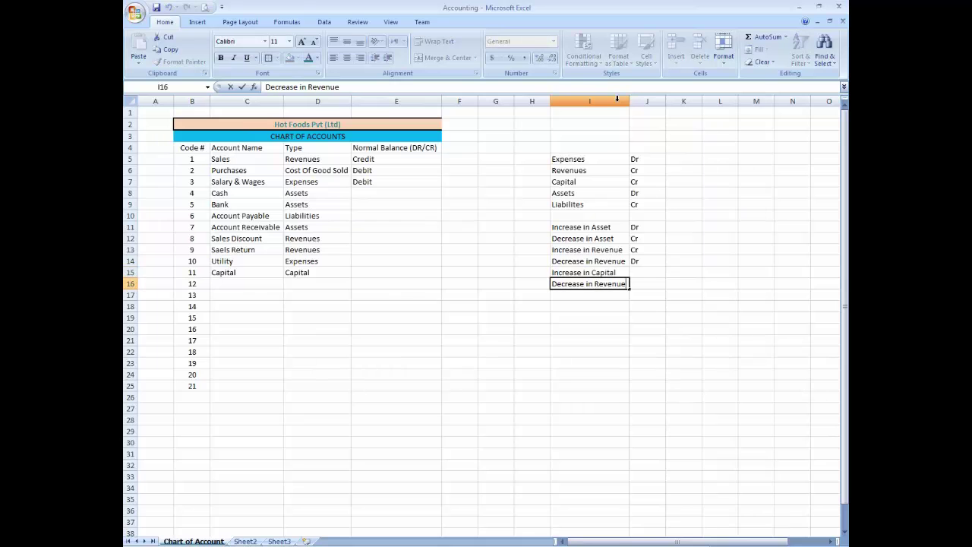
key("BackSpace")
key("BackSpace")
key("BackSpace")
key("BackSpace")
key("BackSpace")
key("BackSpace")
key("BackSpace")
type("Capital")
key("Up")
Step: Enter Cr in J15 for Increase in Capital and Dr in J16 for Decrease in Capital
key("Right")
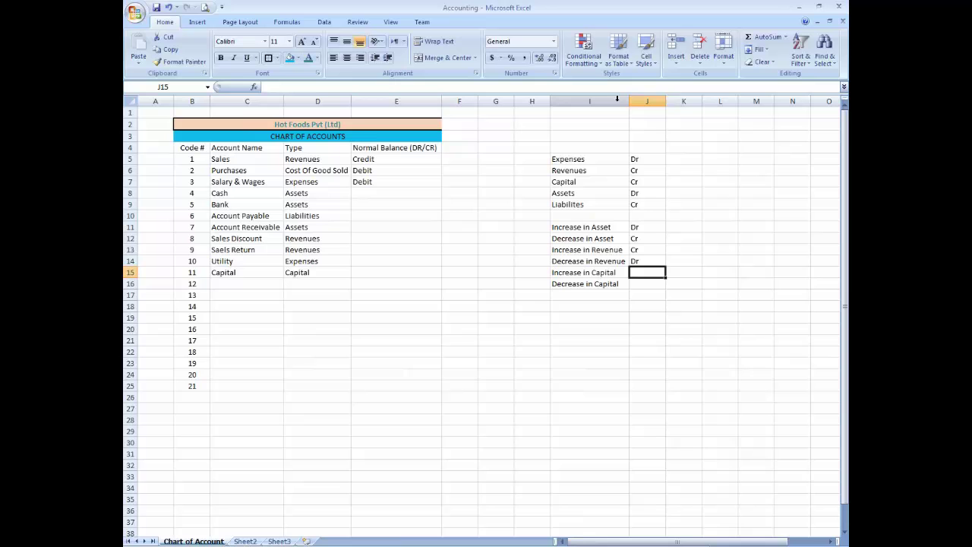
key("Left")
key("Right")
type("Cr")
key("Return")
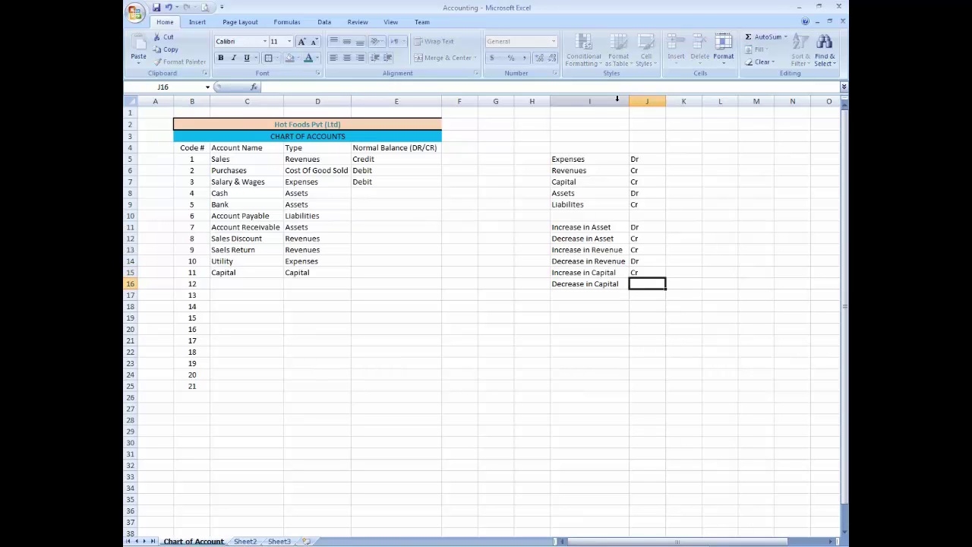
type("Dr")
key("Return")
key("Up")
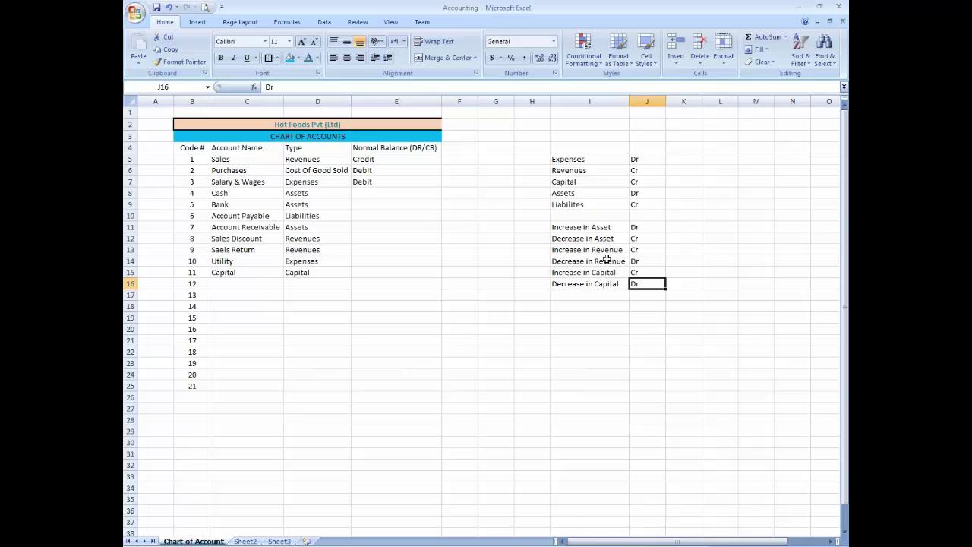
key("Left")
key("Left")
key("Up")
key("Up")
Step: Copy the Increase/Decrease in Capital labels from I15:I16 into I17:I18
key("Right")
key("Right")
key("Left")
key("Up")
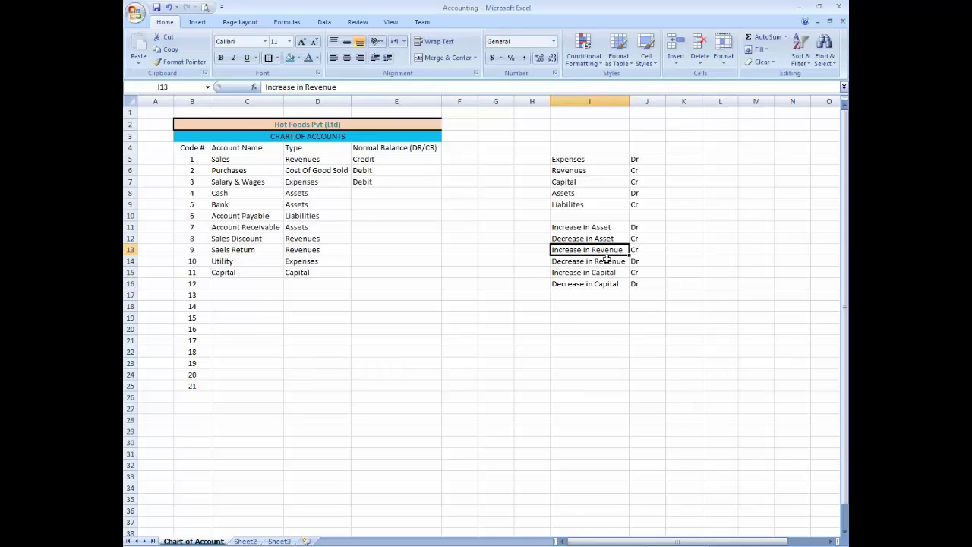
key("Up")
key("Up")
key("Up")
key("Down")
key("Down")
key("Down")
key("Down")
key("Down")
key("shift+Down")
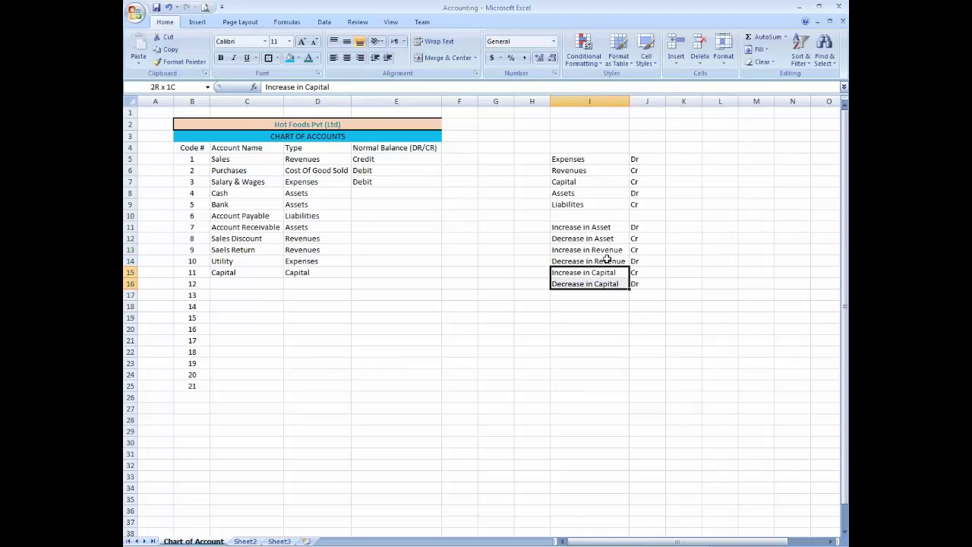
key("ctrl+c")
key("Down")
key("Return")
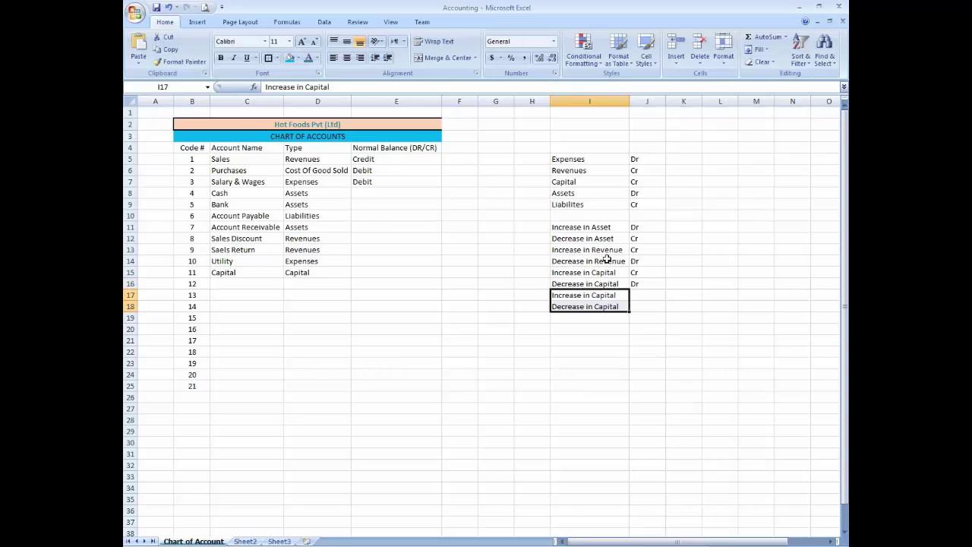
key("Down")
key("Up")
Step: Change the I17 label to Increase in Expense
key("BackSpace")
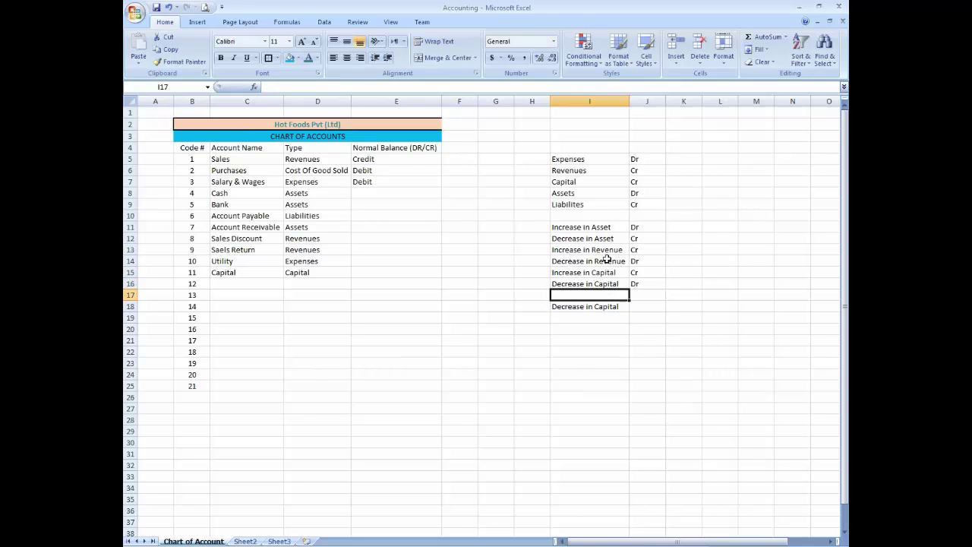
key("Escape")
key("F2")
key("BackSpace")
key("BackSpace")
key("BackSpace")
key("BackSpace")
key("BackSpace")
key("BackSpace")
key("BackSpace")
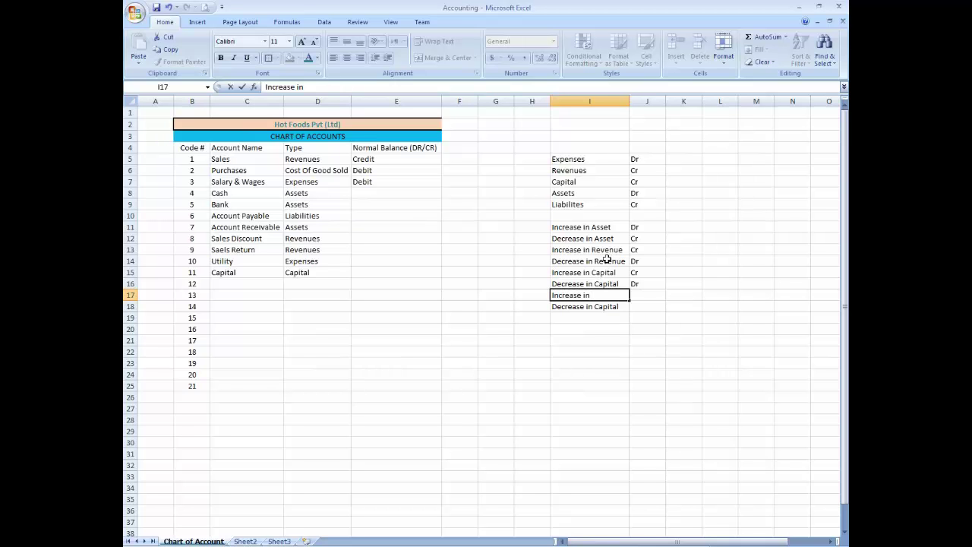
type("Expense")
key("Return")
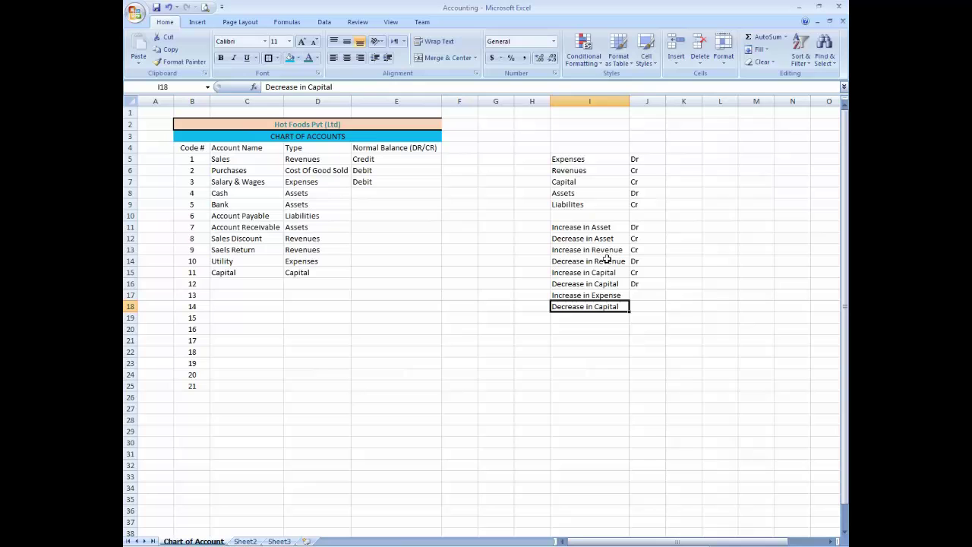
Step: Change the I18 label to Decrease in Expense
key("Up")
key("F2")
key("shift+Left")
key("shift+Left")
key("shift+Left")
key("shift+Left")
key("shift+Left")
key("shift+Left")
key("shift+Left")
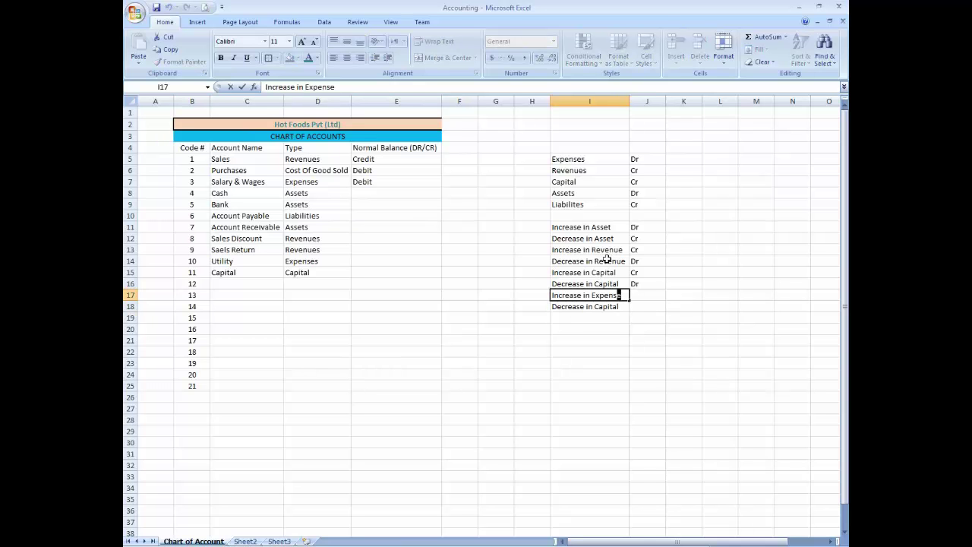
key("Return")
key("F2")
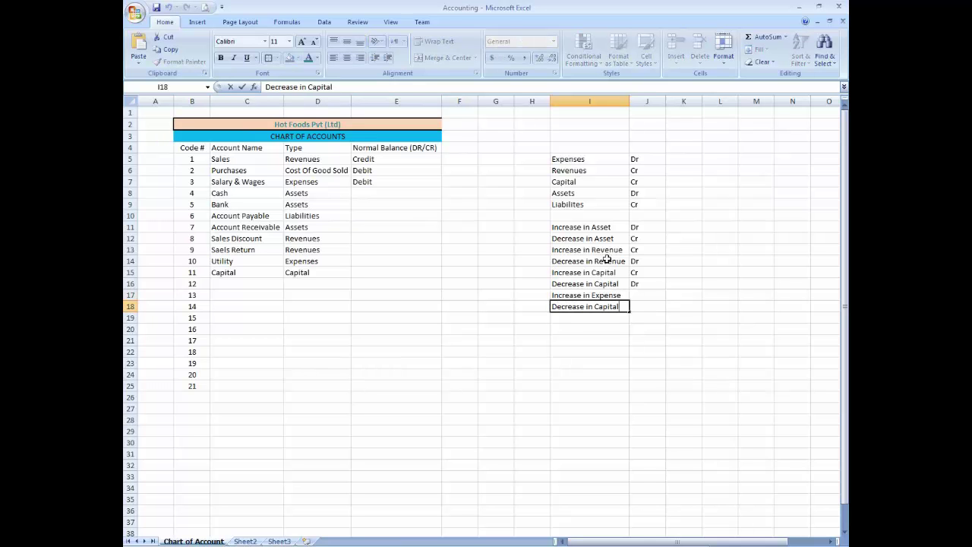
key("shift+Left")
key("shift+Left")
key("shift+Left")
key("shift+Left")
key("shift+Left")
key("shift+Left")
key("shift+Left")
type("Expense")
key("Return")
Step: Enter Dr in J17 and Cr in J18 for the two expense rules
key("Up")
key("Up")
key("Right")
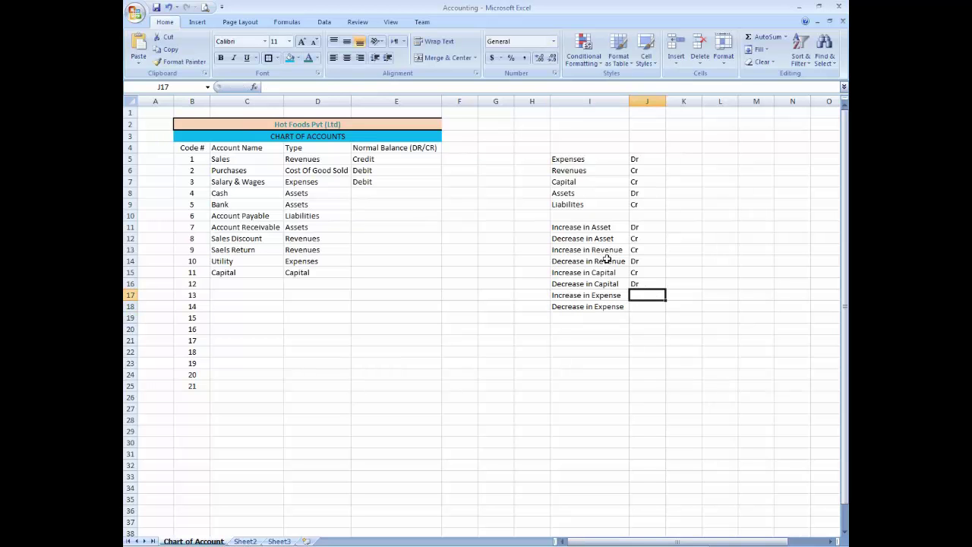
type("Dr")
key("Return")
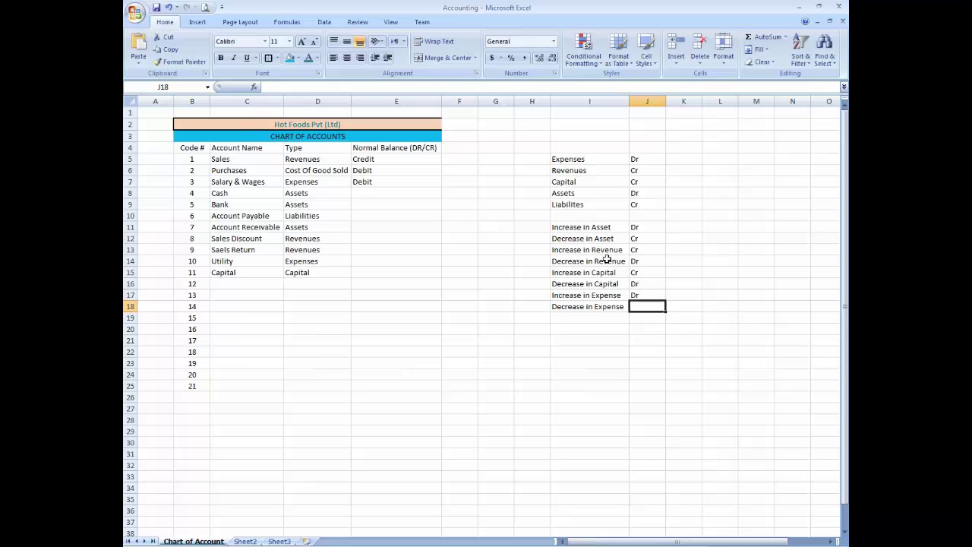
type("Cr")
key("Left")
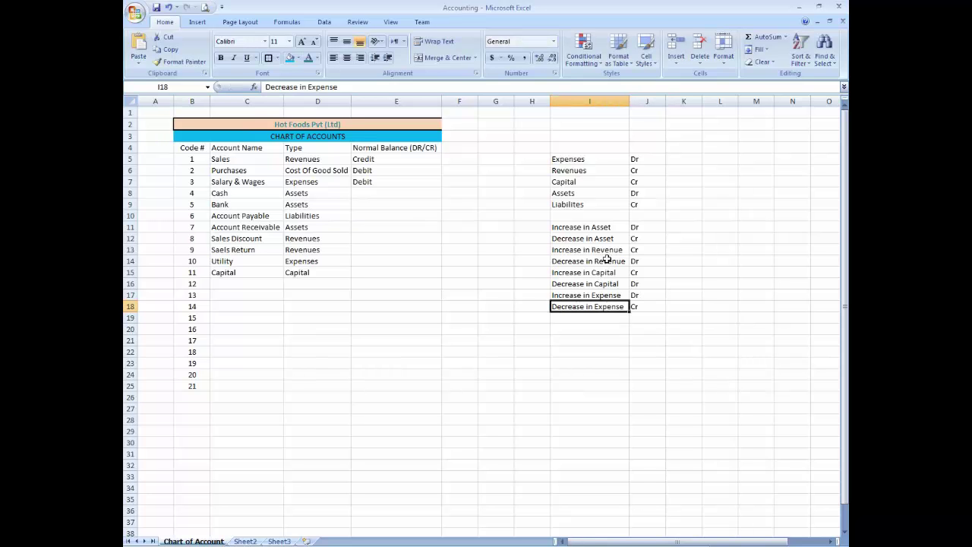
key("Up")
key("Up")
key("Down")
key("Down")
key("Down")
key("Up")
key("Up")
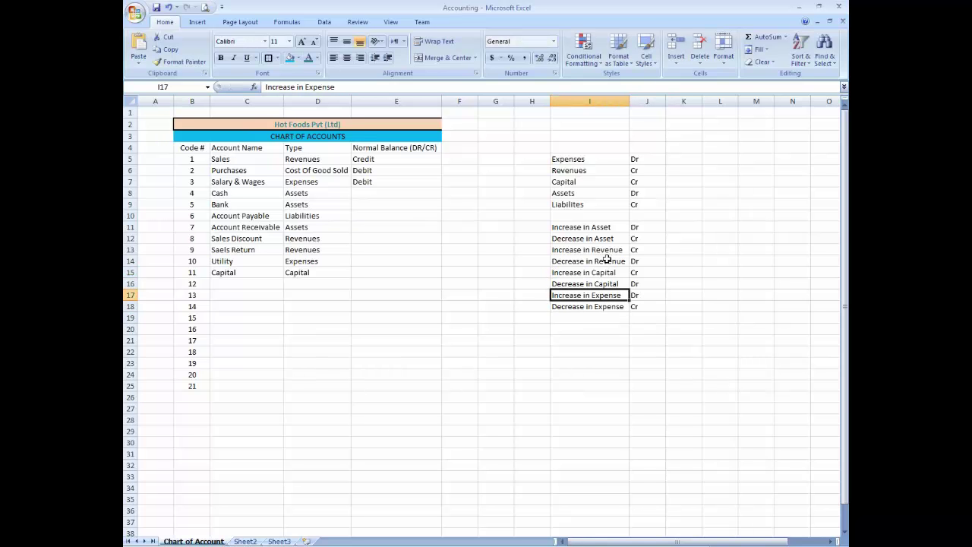
key("Down")
key("shift+Up")
Step: Copy the two expense rule labels from I17:I18 into I19:I20
key("ctrl+c")
key("Down")
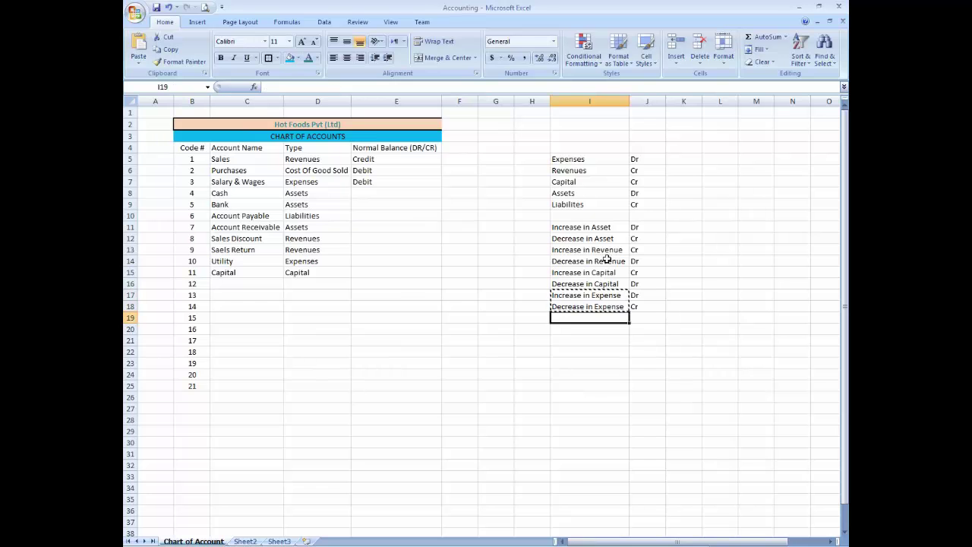
key("ctrl+v")
key("shift+Up")
Step: Change the I19 label to Increase in Liability
key("F2")
key("BackSpace")
key("BackSpace")
key("BackSpace")
key("BackSpace")
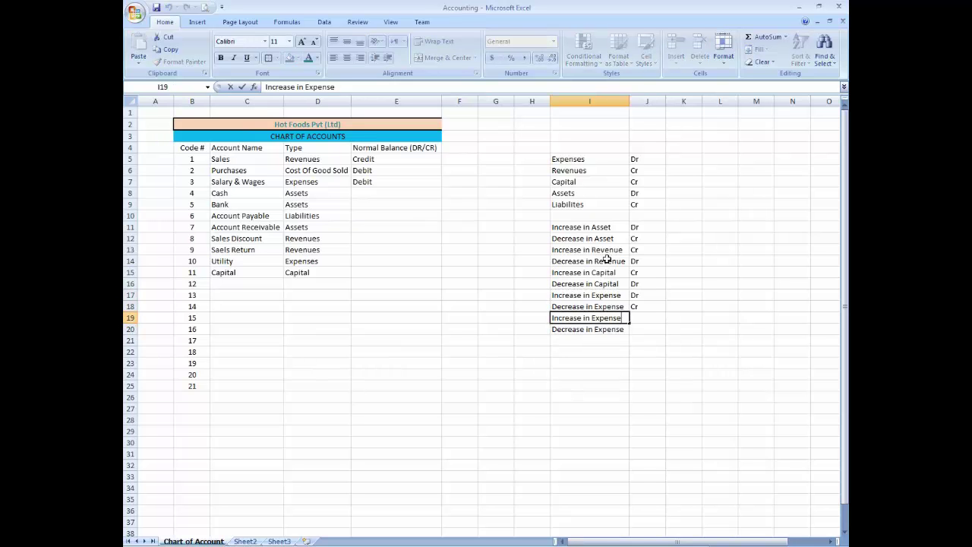
key("BackSpace")
key("BackSpace")
key("BackSpace")
type("Liability")
key("Return")
key("Up")
key("F2")
key("shift+Left")
key("shift+Left")
key("shift+Left")
key("shift+Left")
key("shift+Left")
key("shift+Left")
key("shift+Left")
key("shift+Left")
key("shift+Left")
key("Return")
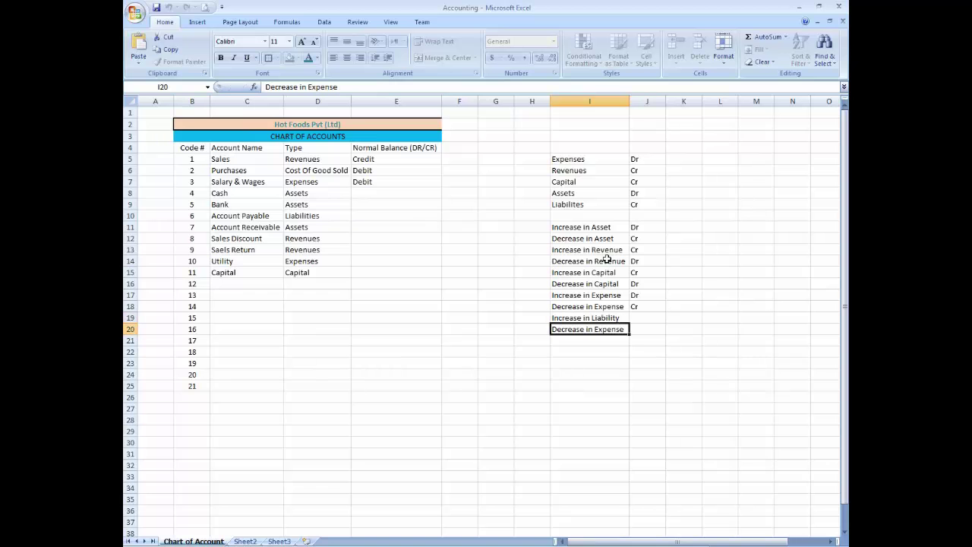
Step: Change the I20 label to Decrease in Liability, fixing its spacing
key("F2")
key("shift+Left")
key("shift+Left")
key("shift+Left")
key("shift+Left")
key("shift+Left")
key("shift+Left")
key("shift+Left")
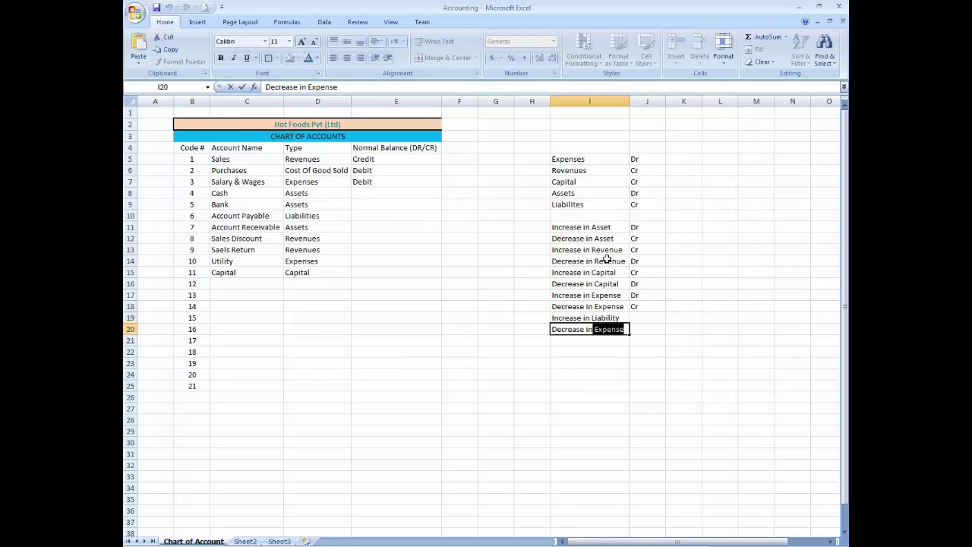
key("ctrl+v")
key("Return")
key("Up")
key("Up")
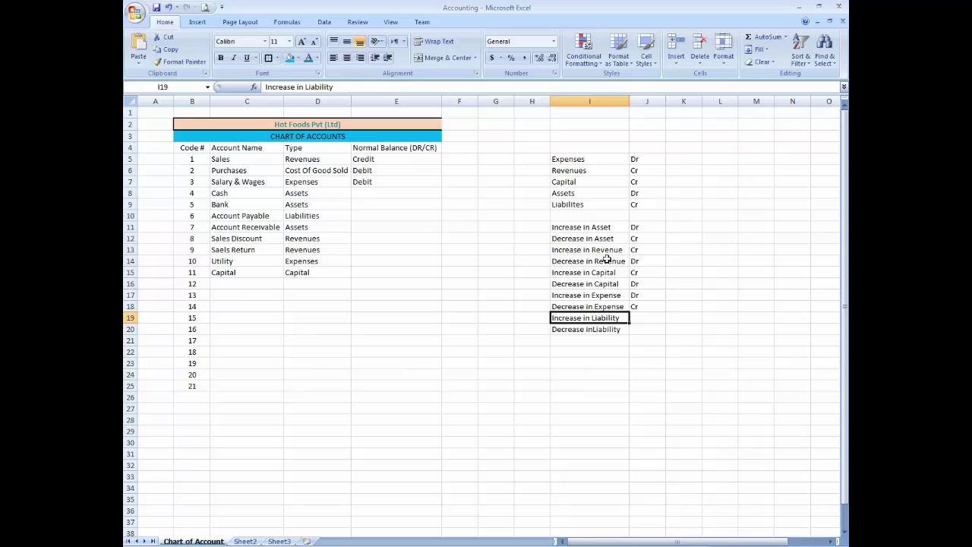
key("Down")
key("F2")
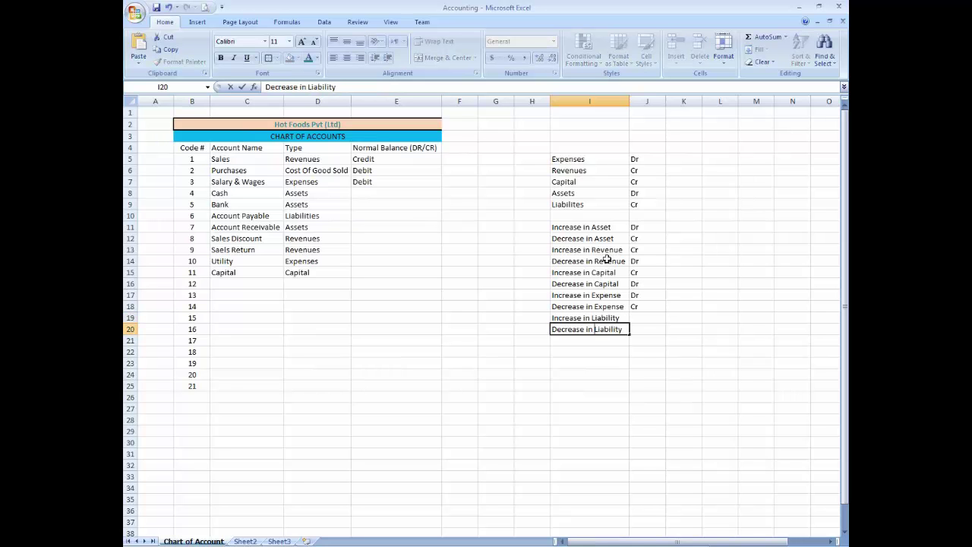
key("Return")
key("Up")
key("Up")
Step: Enter Cr in J19 and Dr in J20 for the liability rules
key("Right")
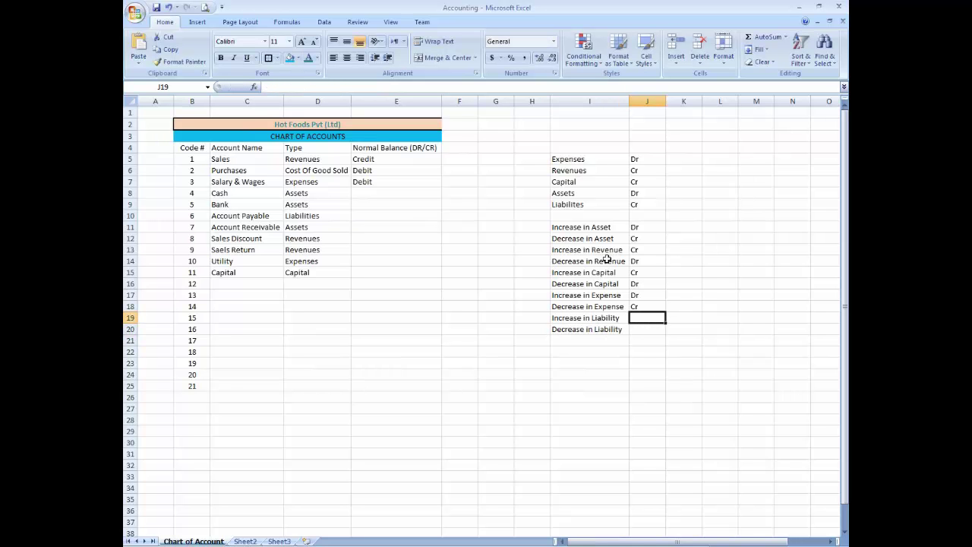
type("Cr")
key("Return")
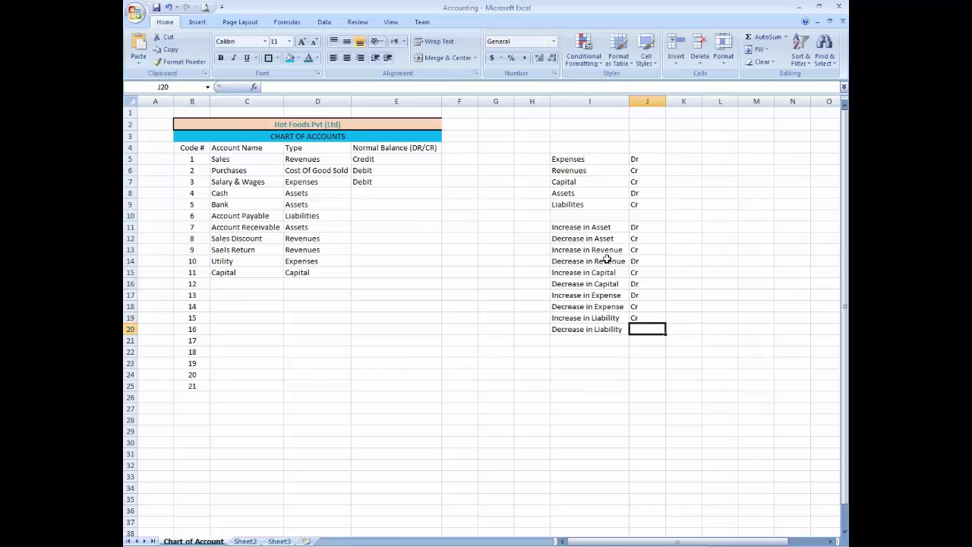
type("Dr")
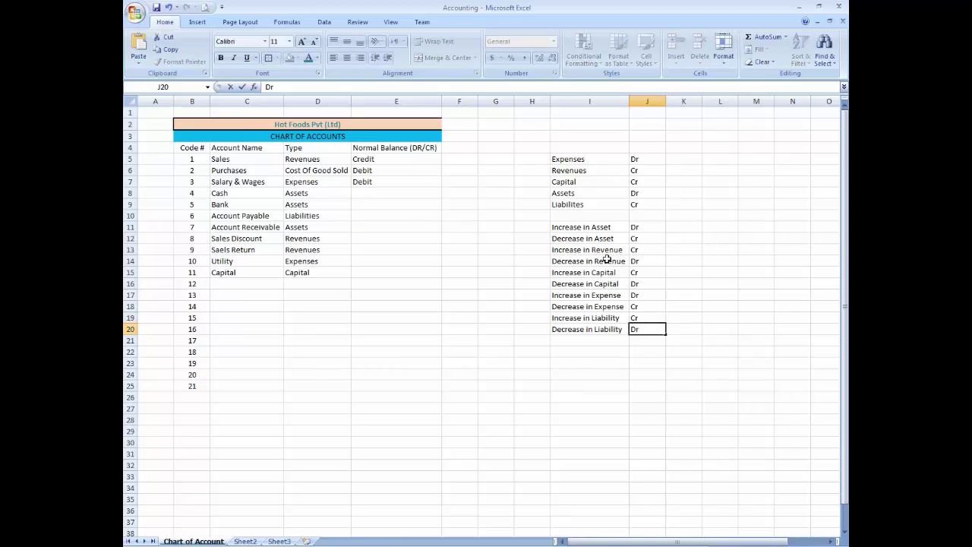
key("Up")
key("Up")
key("Up")
key("Left")
key("Up")
key("Up")
key("Up")
key("Up")
key("Up")
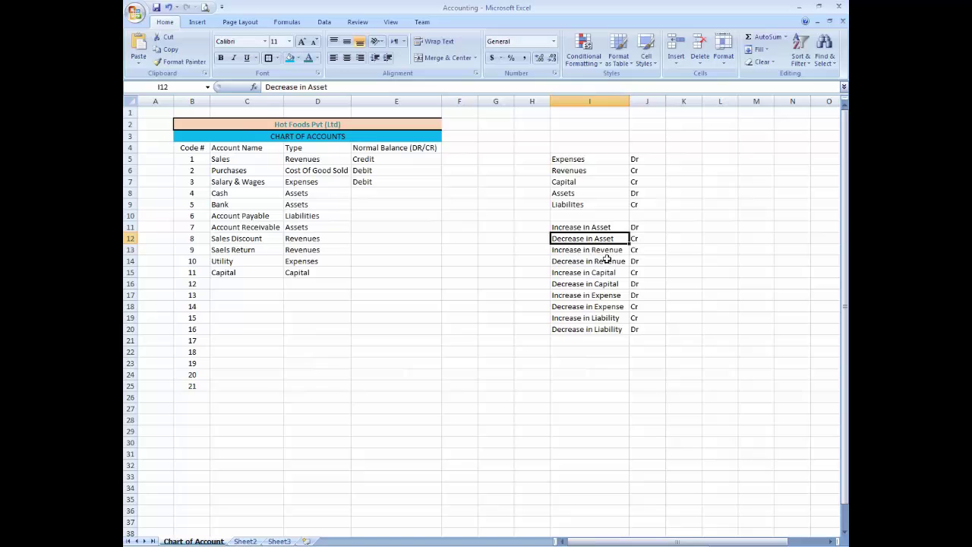
key("Up")
Step: Select I11:J20 and apply a border to the ten-row Dr/Cr rules table
key("shift+Down")
key("shift+Down")
key("shift+Down")
key("shift+Down")
key("shift+Down")
key("shift+Down")
key("shift+Down")
key("shift+Down")
key("shift+Down")
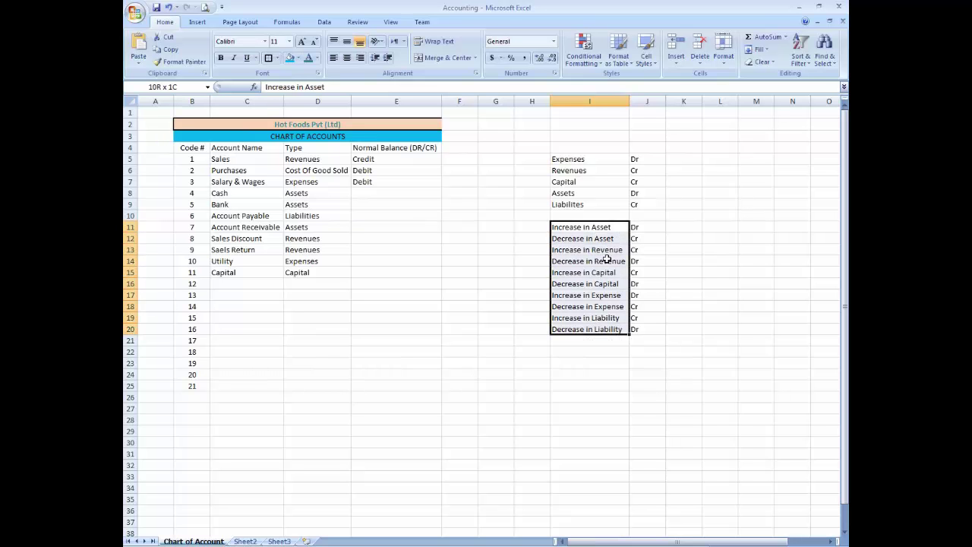
key("shift+BackSpace")
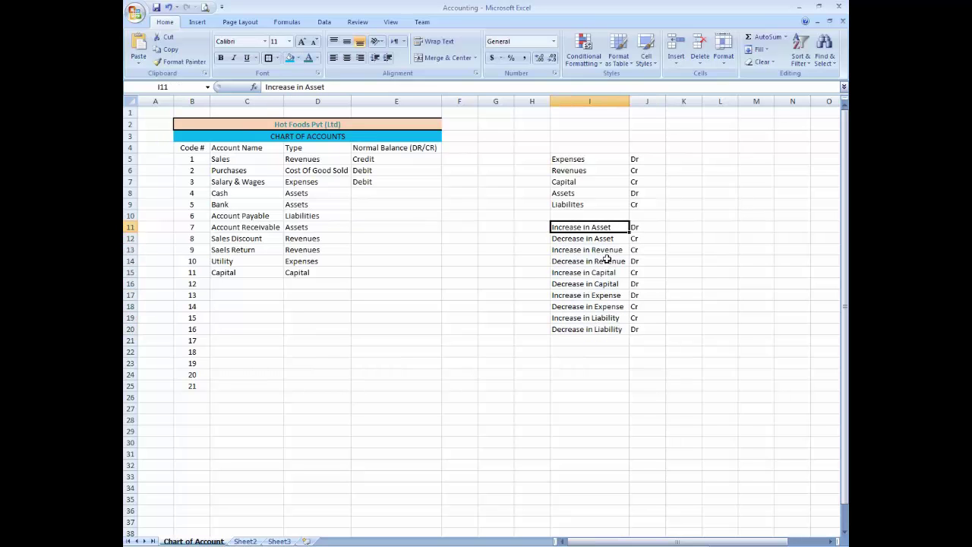
key("Left")
key("Left")
key("Left")
key("Left")
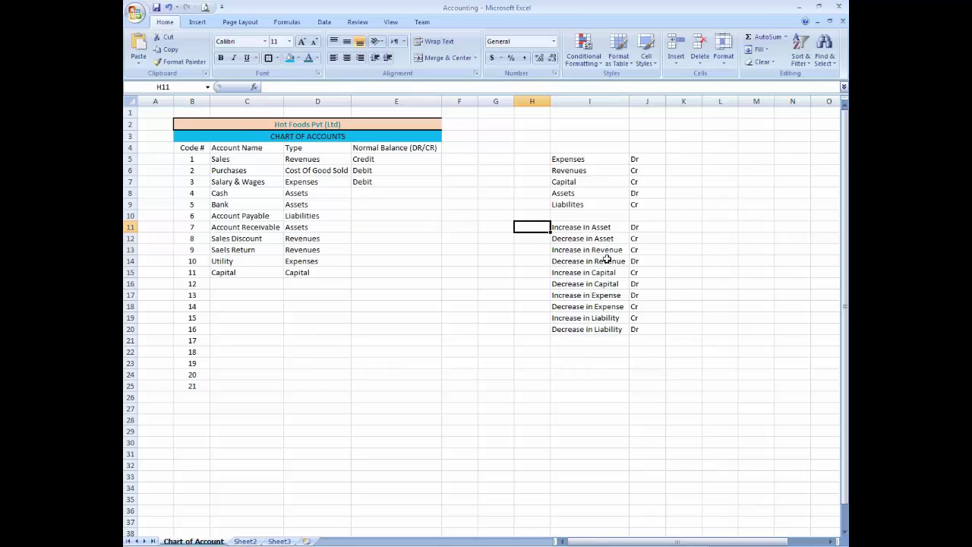
key("Right")
key("Right")
key("Right")
key("Right")
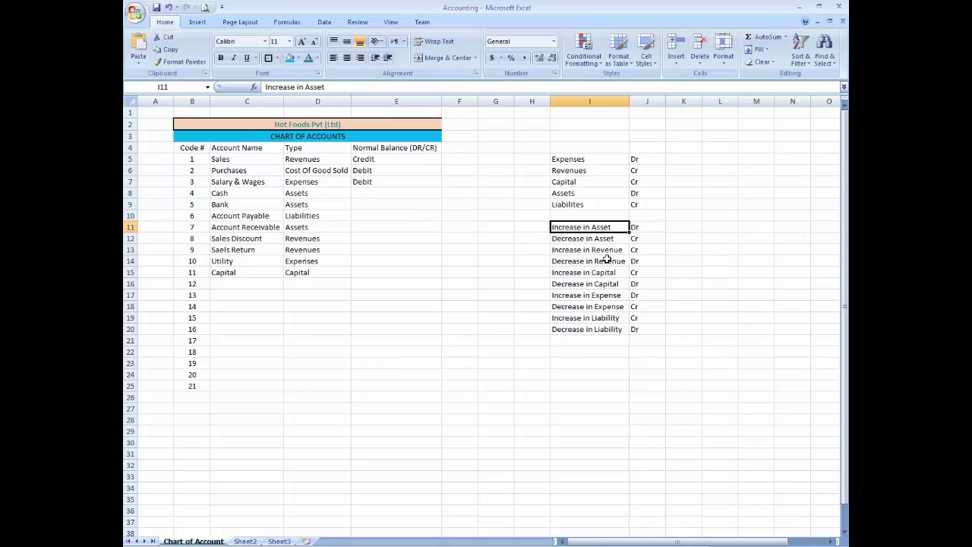
key("shift+Right")
key("shift+Down")
key("shift+Down")
key("shift+Down")
key("shift+Down")
key("shift+Down")
key("shift+Down")
key("shift+Down")
key("shift+Down")
key("shift+Down")
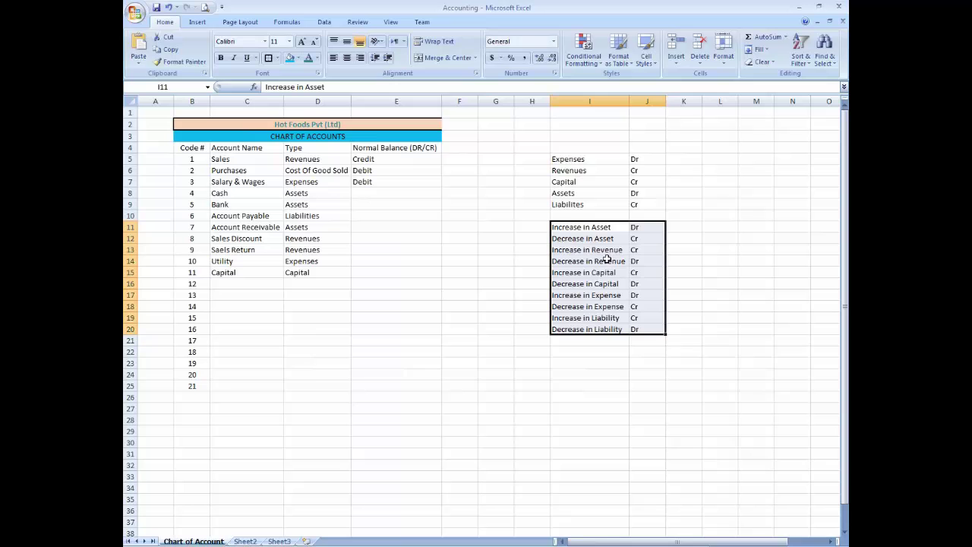
left_click(269, 59)
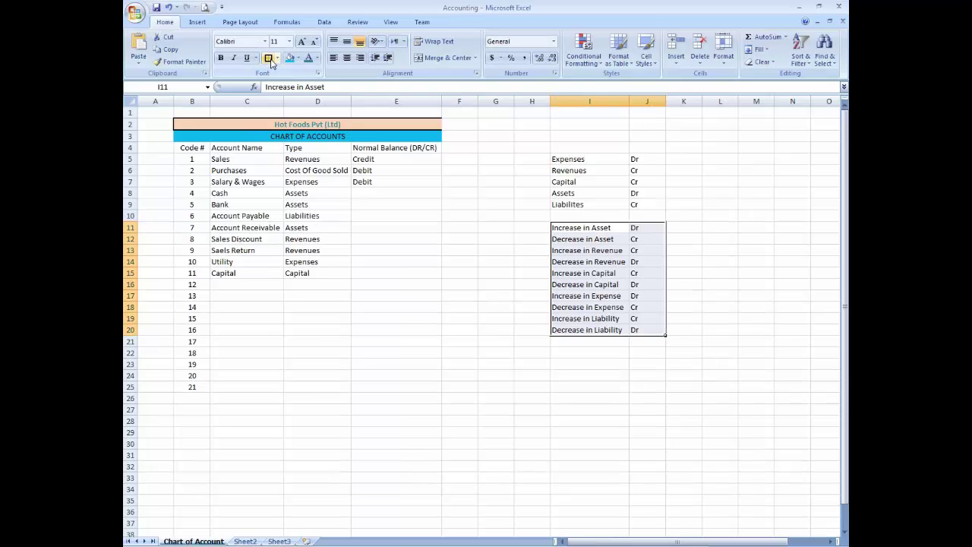
key("Left")
key("Left")
key("Left")
key("Left")
key("Right")
key("Right")
key("Right")
key("Right")
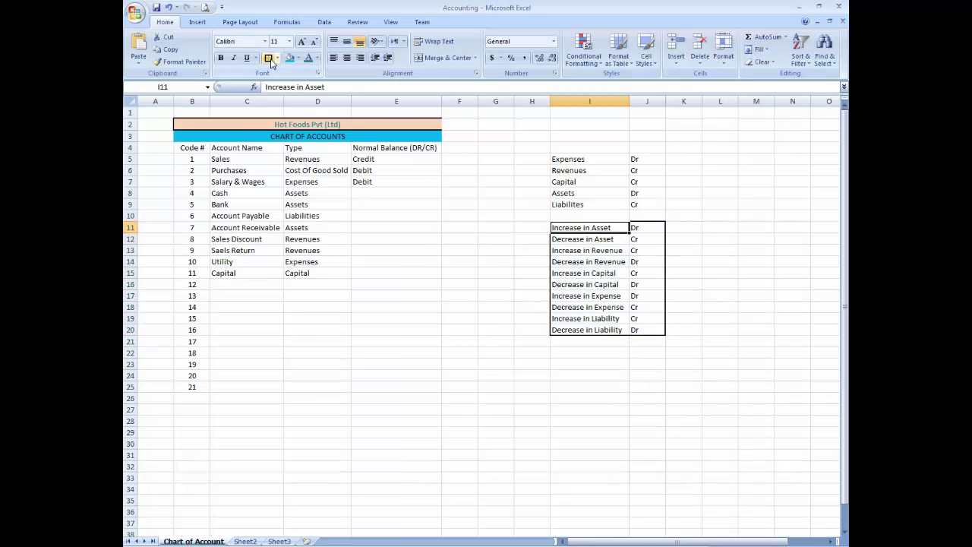
Step: Enter normal balances Debit for Cash and Bank, and Credit for Account Payable
key("Left")
key("Left")
key("Left")
key("Left")
key("Left")
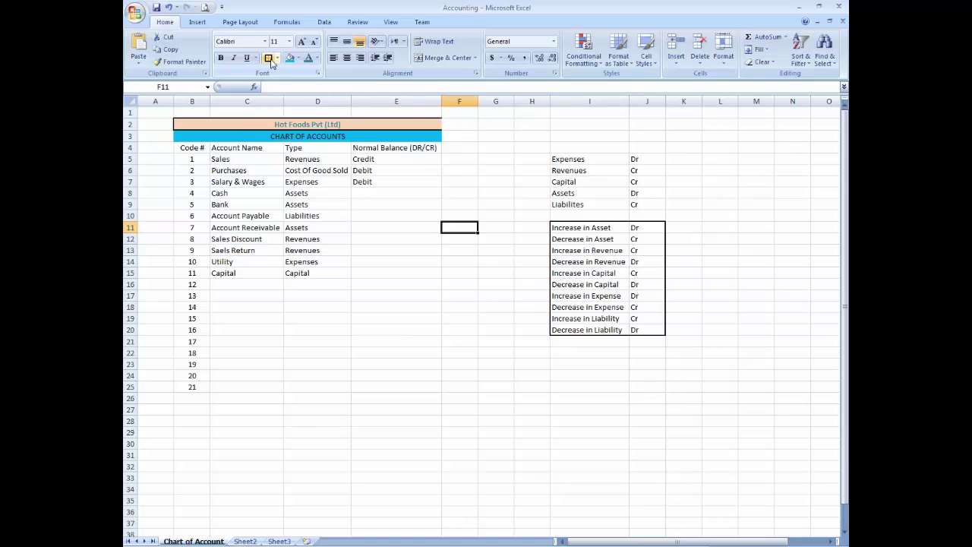
key("Right")
key("Up")
key("Up")
key("Up")
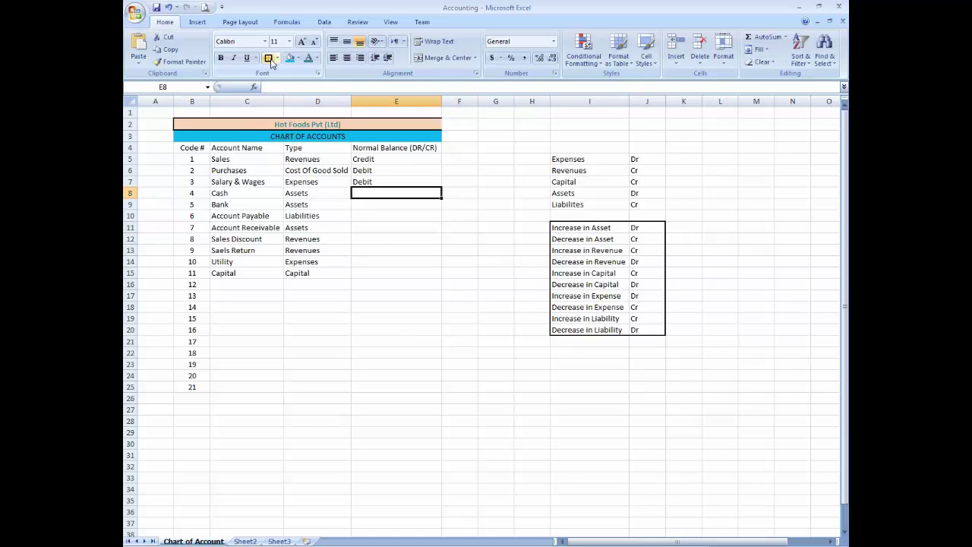
key("Left")
key("Right")
type("Debit")
key("Return")
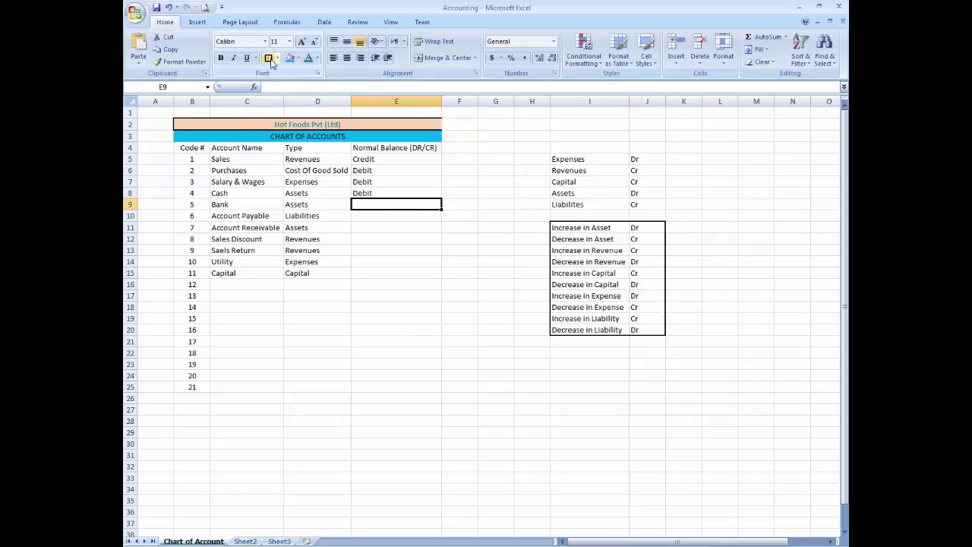
type("Debit")
key("Return")
key("Up")
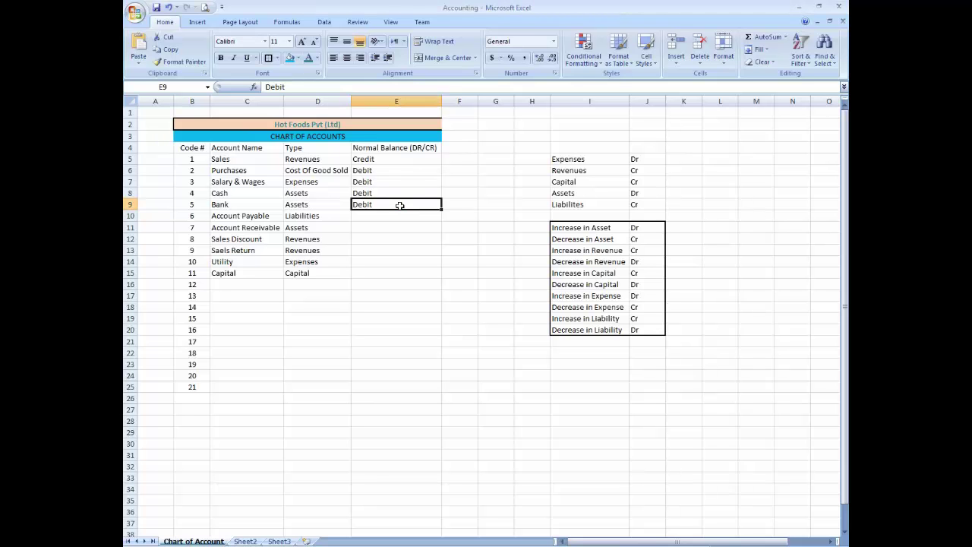
key("Return")
type("Credit")
key("Return")
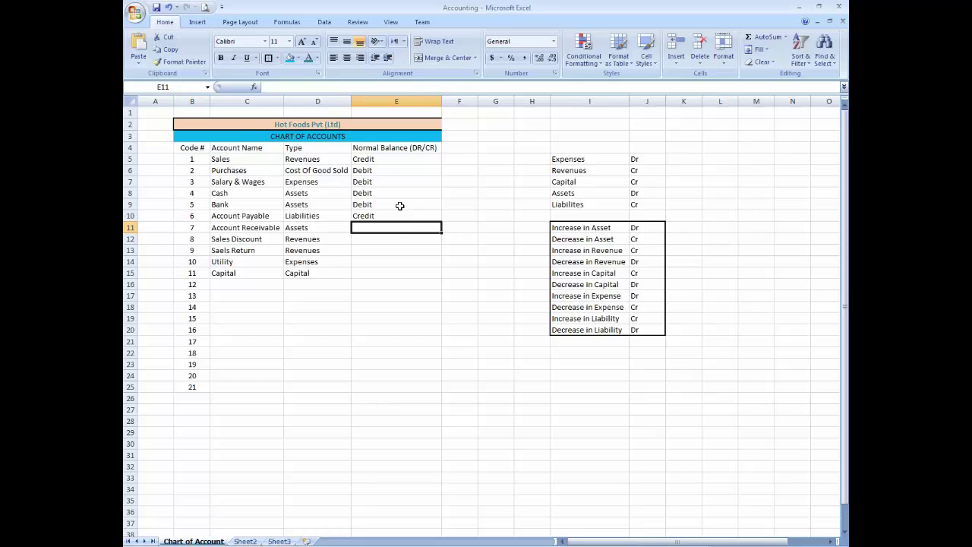
Step: Enter Debit for Account Receivable, Sales Discount, Sales Return and Utility, and Credit for Capital
type("Debit")
key("Return")
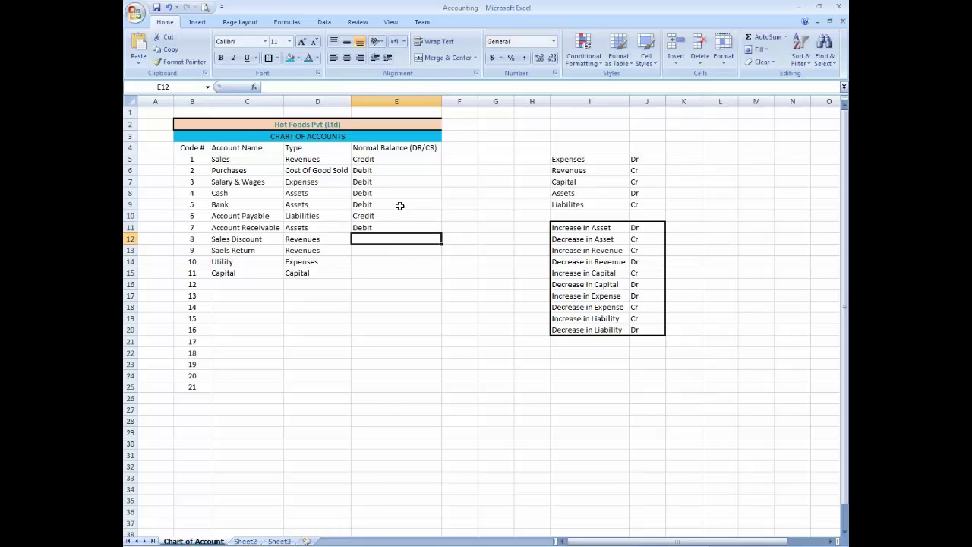
type("Debit")
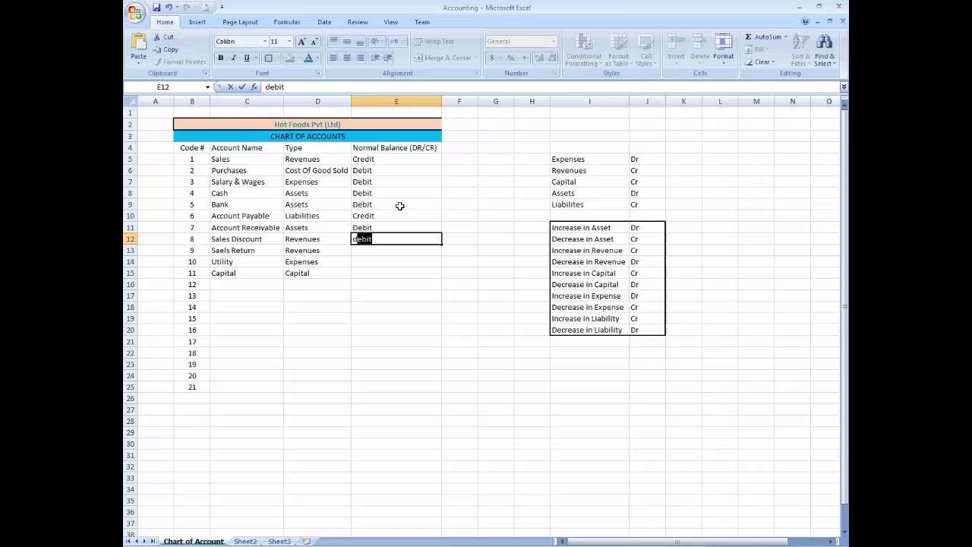
key("Return")
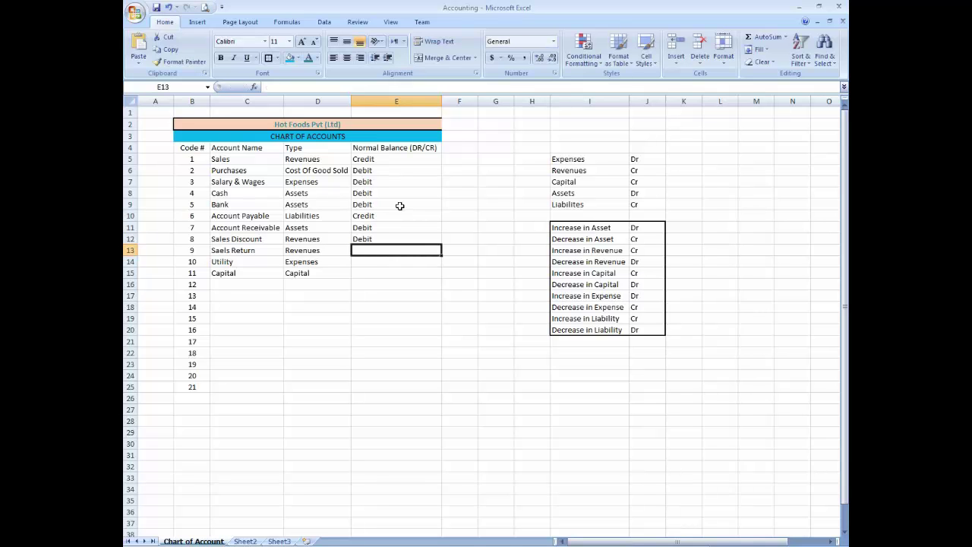
type("Debit")
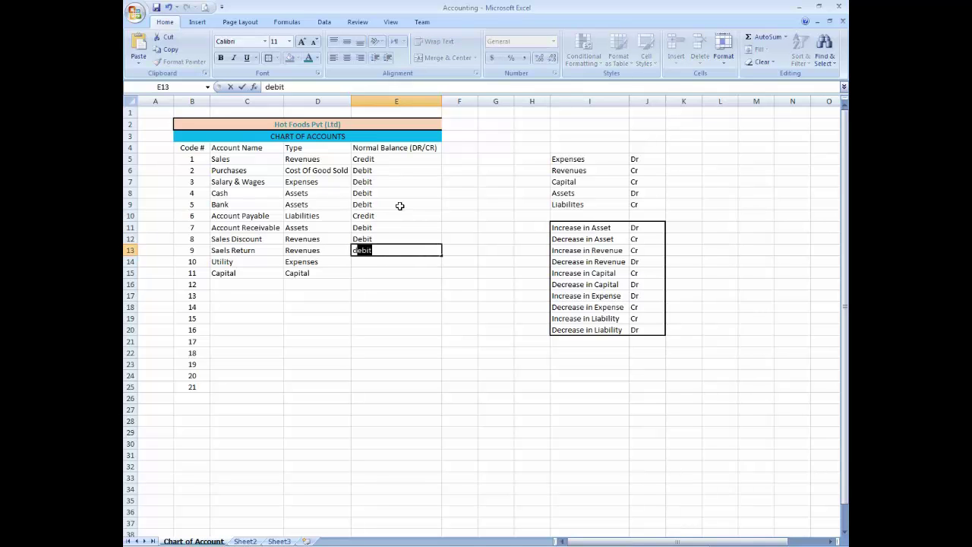
key("Return")
key("Up")
key("Up")
key("Left")
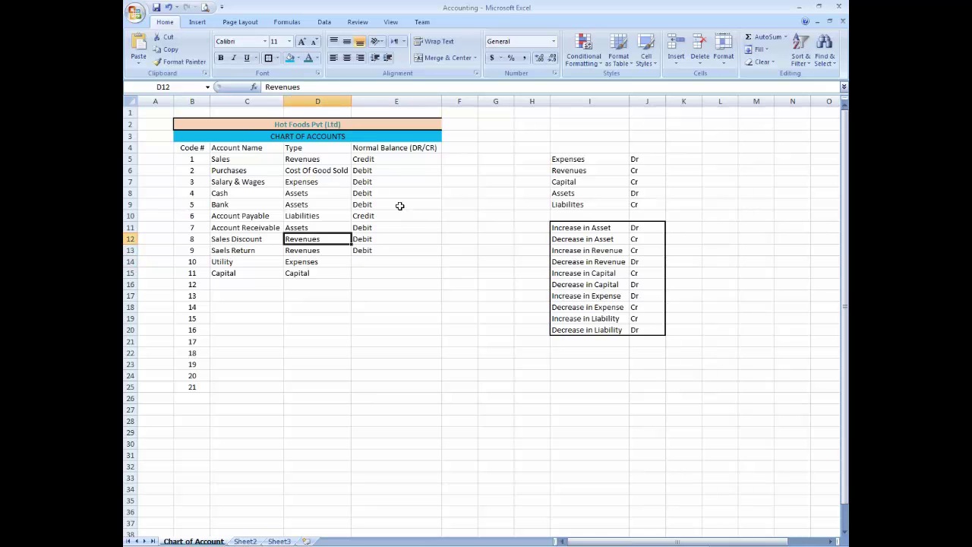
key("Right")
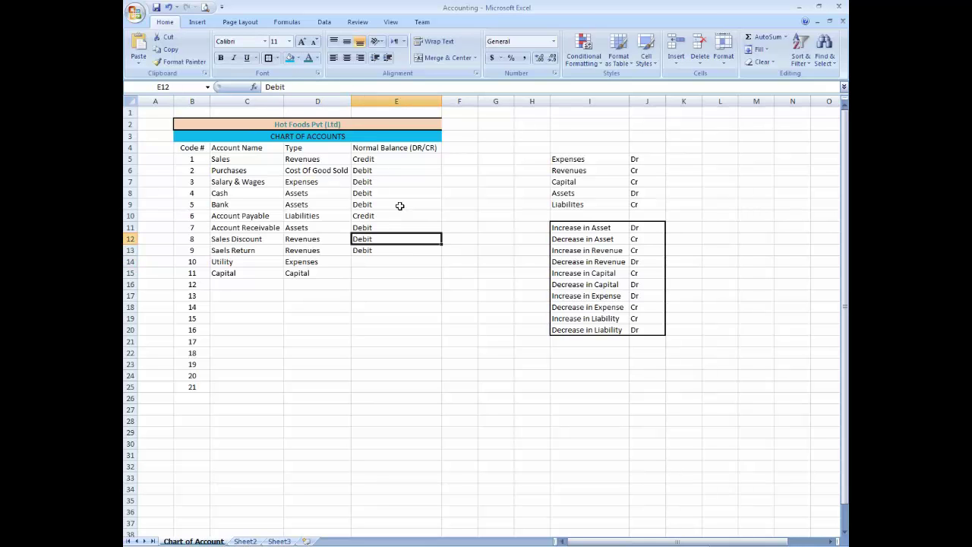
key("Down")
key("Down")
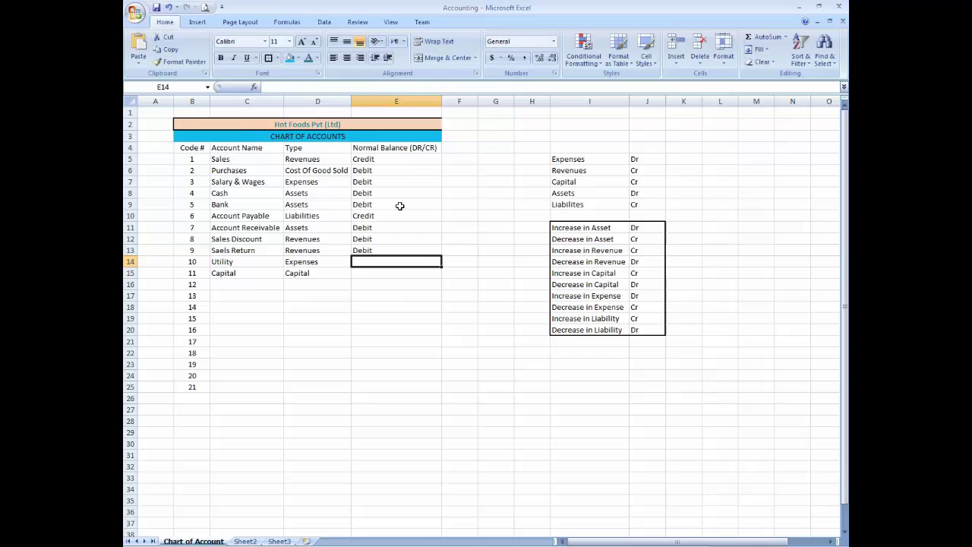
type("Debit")
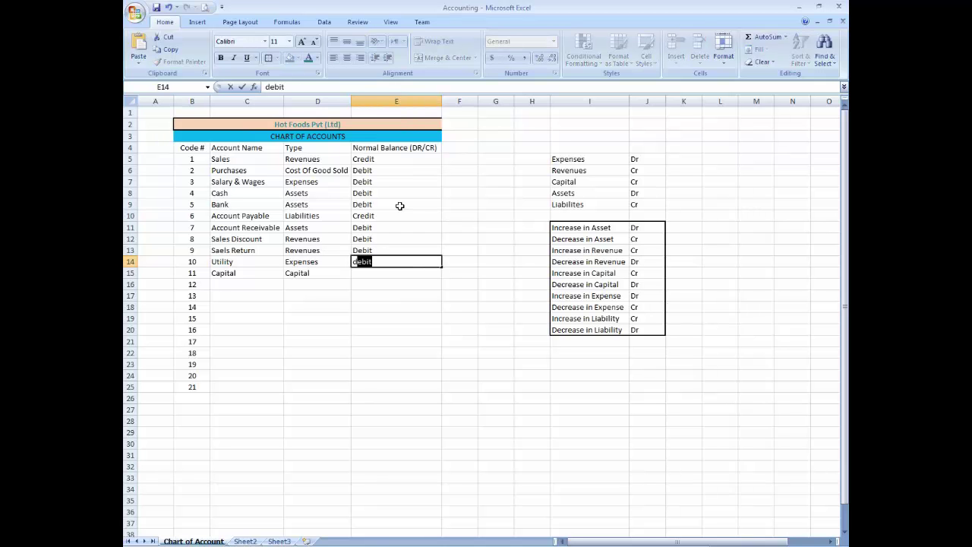
key("Return")
type("credit")
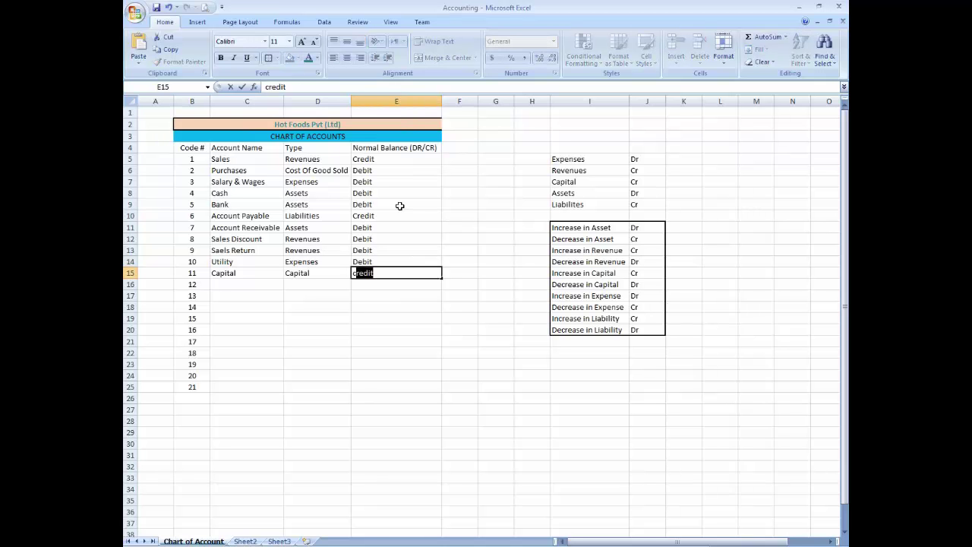
key("ctrl+Return")
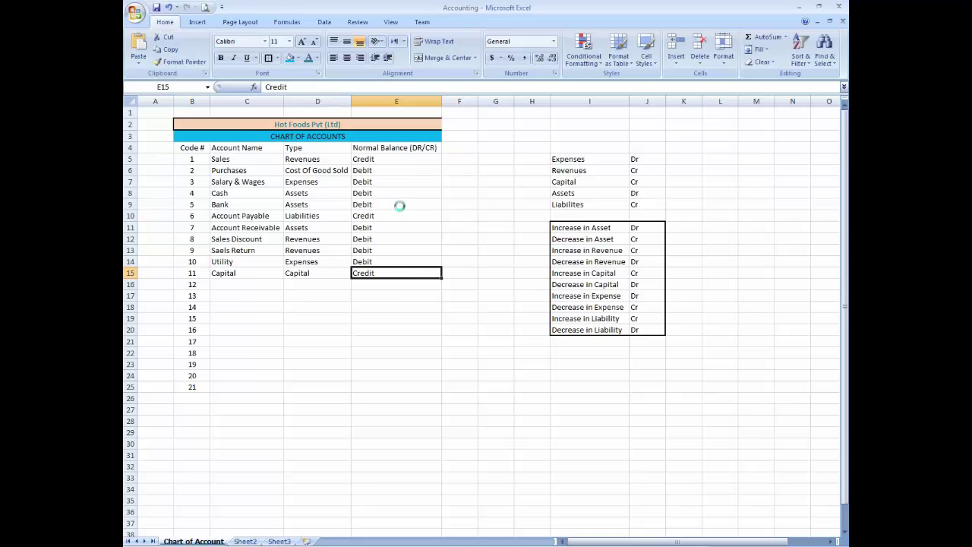
Step: Apply All Borders to the chart of accounts range B4:E37
key("Left")
key("Left")
key("Left")
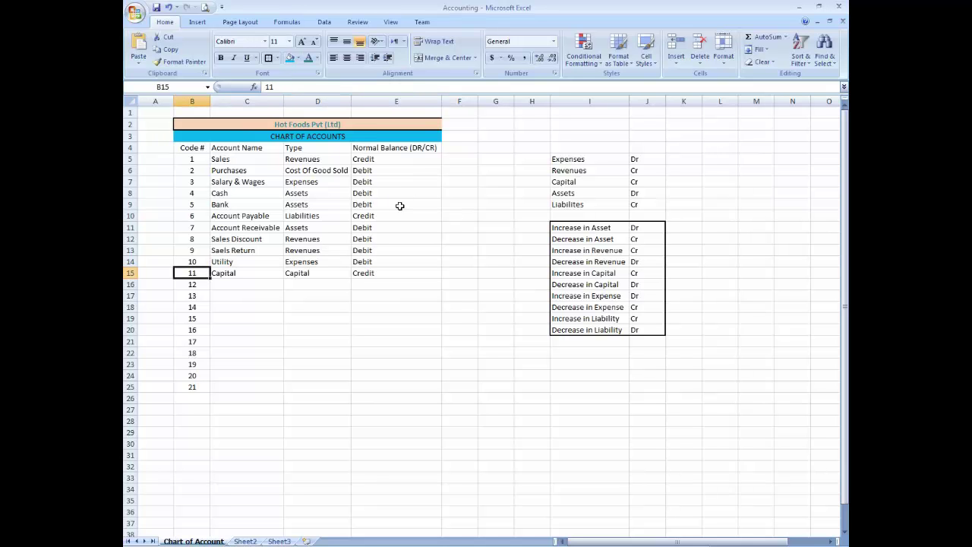
key("Down")
key("Right")
key("Up")
key("Up")
key("Up")
key("Up")
key("Up")
key("Up")
key("Up")
key("Up")
key("Up")
key("Up")
key("Up")
key("Up")
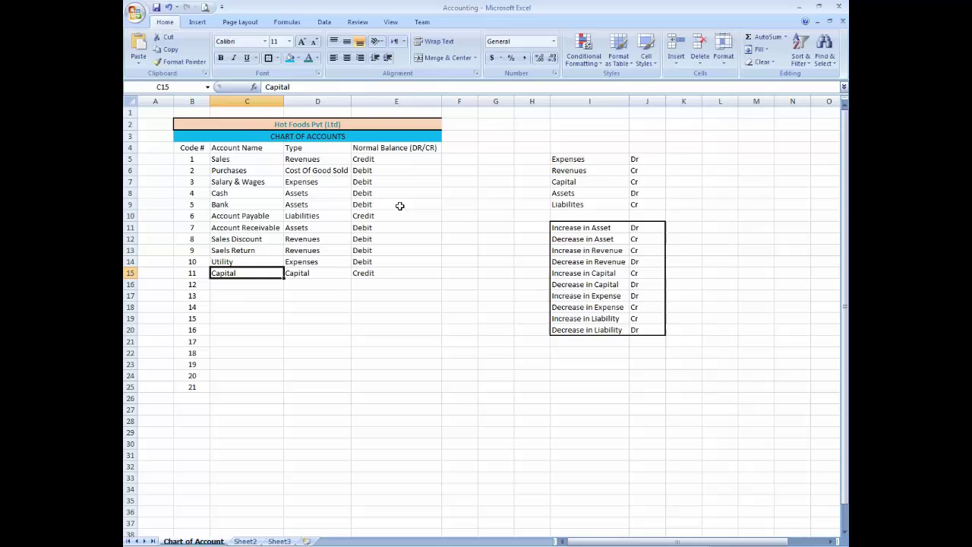
key("Left")
key("shift+Right")
key("shift+Right")
key("shift+Right")
key("shift+Right")
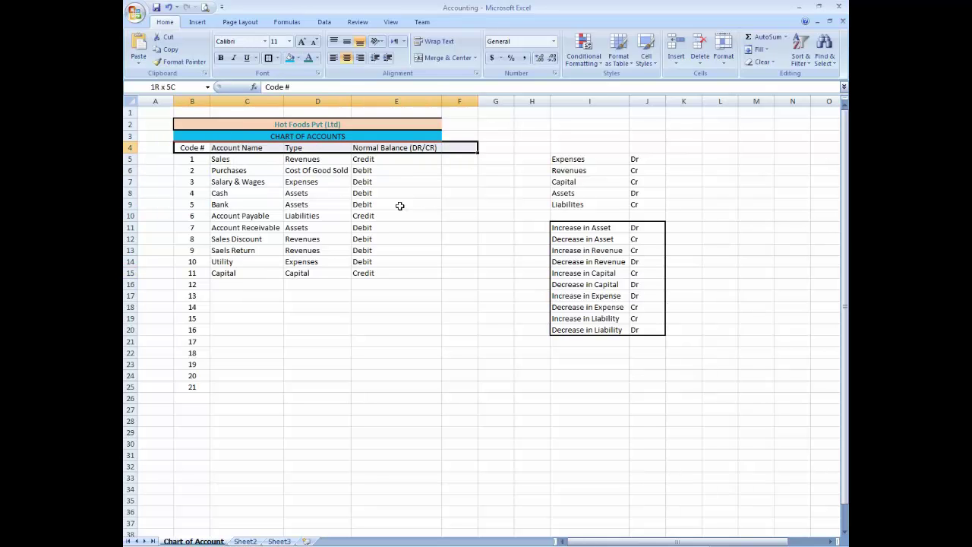
key("shift+Left")
key("shift+Down")
key("shift+Down")
key("shift+Down")
key("shift+Down")
key("shift+Down")
key("shift+Down")
key("shift+Down")
key("shift+Down")
key("shift+Down")
key("shift+Down")
key("shift+Down")
key("shift+Down")
key("shift+Down")
key("shift+Down")
key("shift+Down")
key("shift+Down")
key("shift+Down")
key("shift+Down")
key("shift+Down")
key("shift+Down")
key("shift+Down")
key("shift+Down")
key("shift+Down")
key("shift+Down")
key("shift+Down")
key("shift+Down")
key("shift+Down")
key("shift+Down")
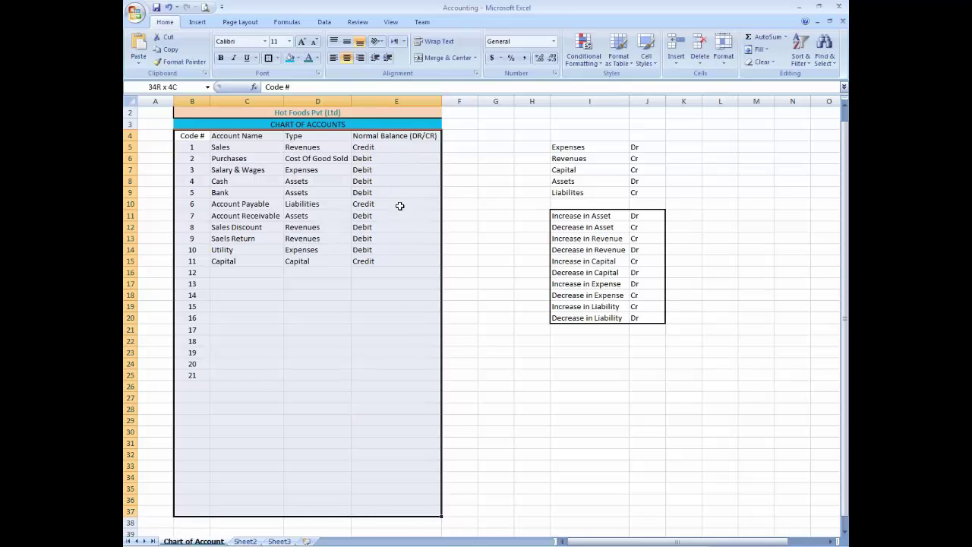
left_click(278, 59)
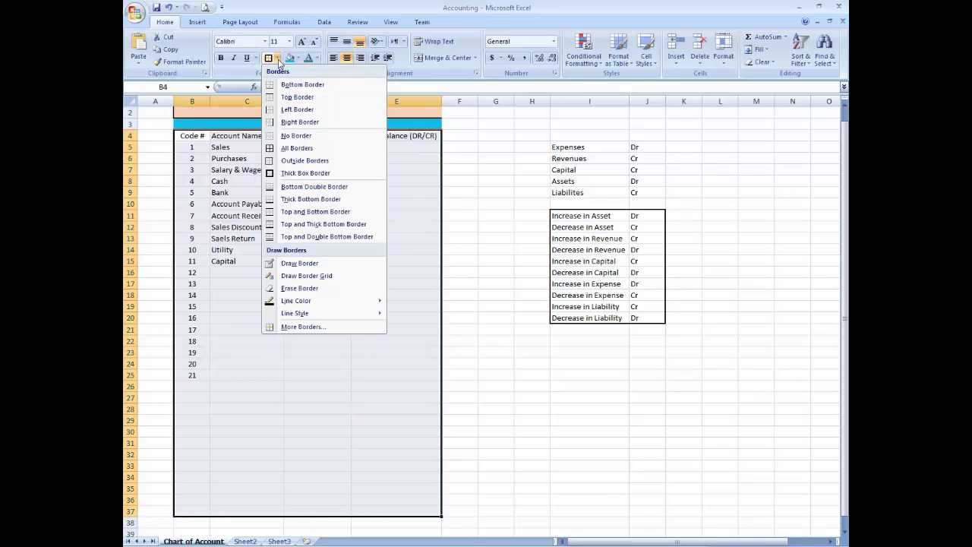
left_click(301, 148)
Step: Fill the account codes down column B from 21 through 33 in row 37
key("Down")
key("Down")
key("Down")
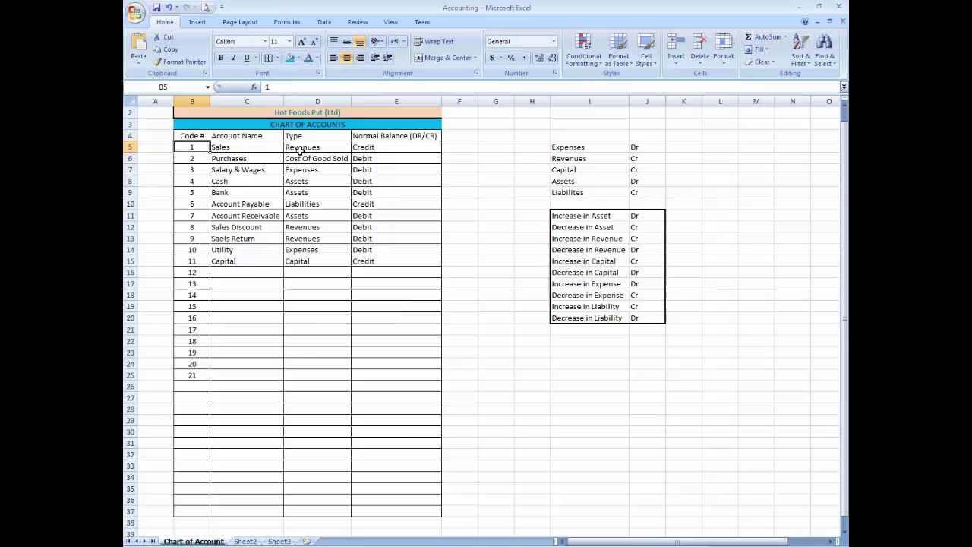
key("ctrl+Down")
key("Up")
key("shift+Down")
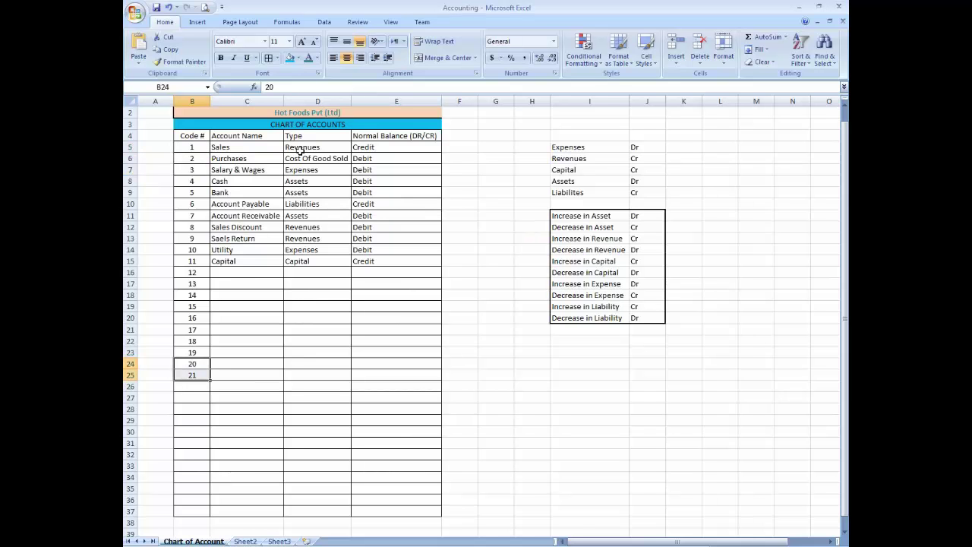
left_click_drag(213, 380, 217, 514)
left_click(252, 459)
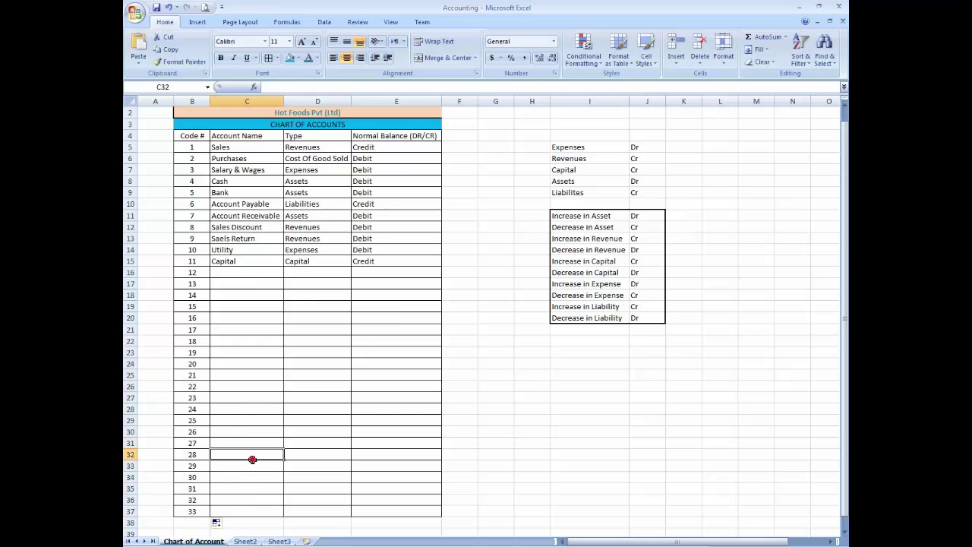
Step: Select the header cells Code # through Normal Balance (B4:E4)
key("Right")
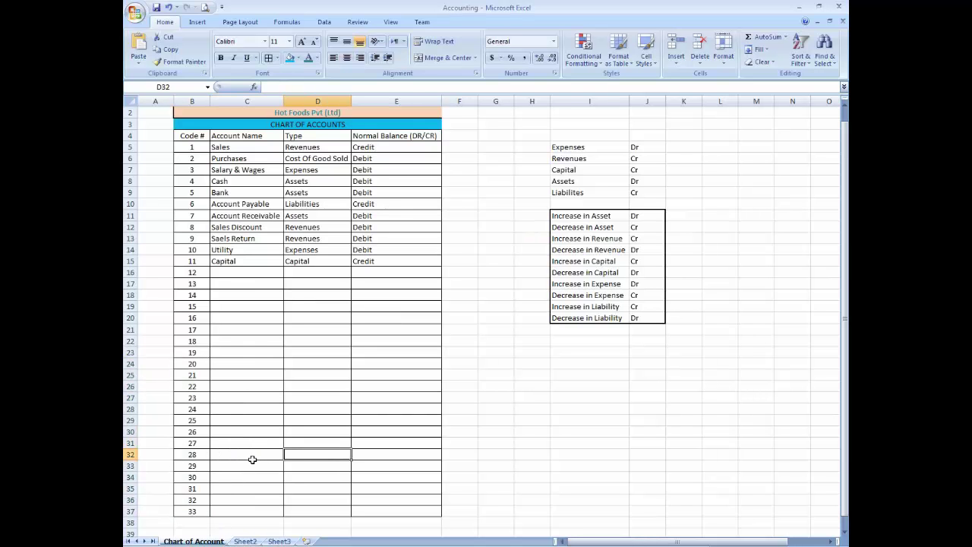
key("Right")
key("ctrl+Up")
key("Up")
key("Up")
key("ctrl+Up")
key("Up")
key("Down")
key("shift+Left")
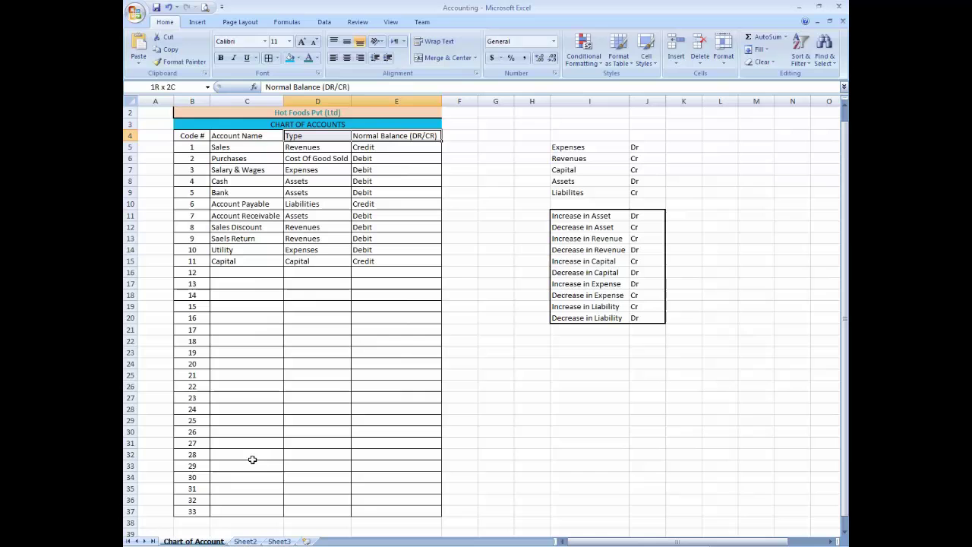
key("shift+Left")
key("shift+Left")
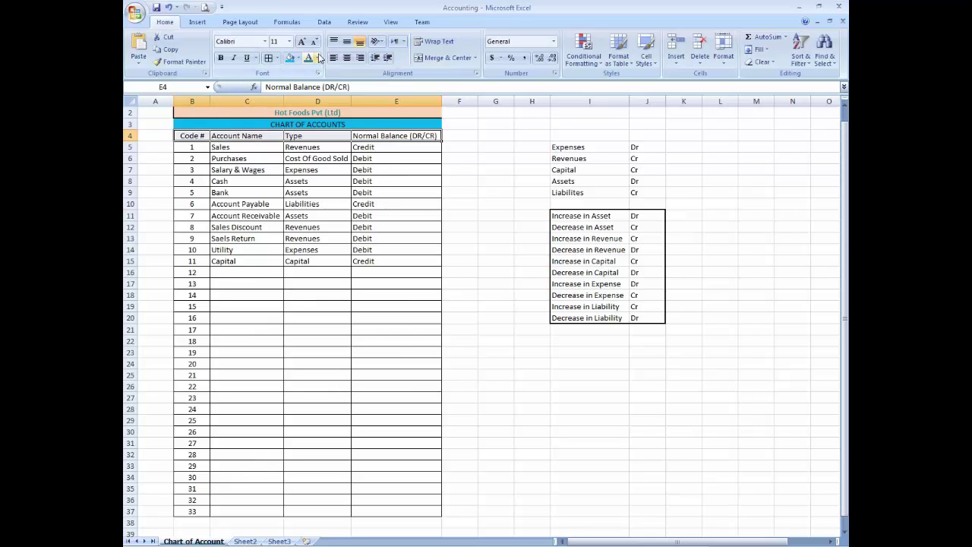
Step: Try an orange fill on the headers and deselect them to check the colour
left_click(317, 58)
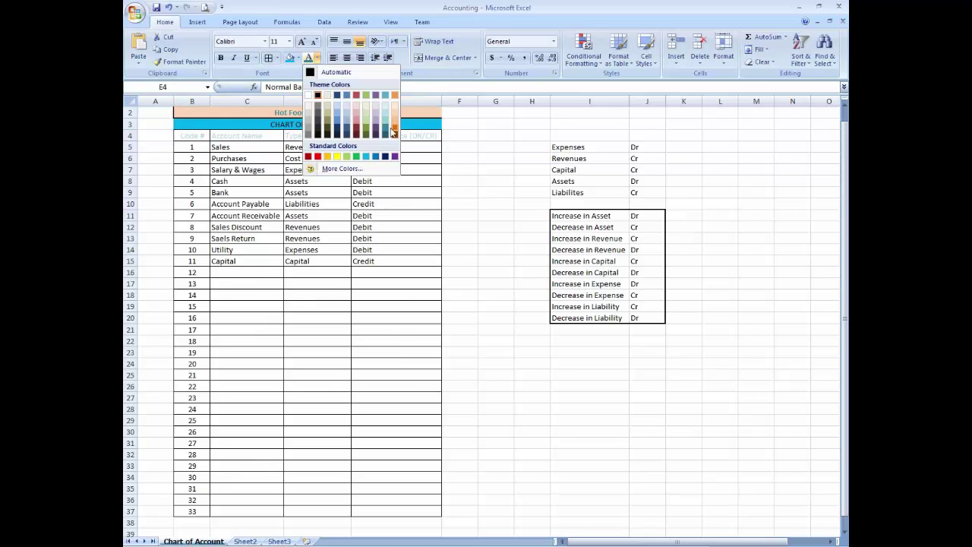
left_click(299, 59)
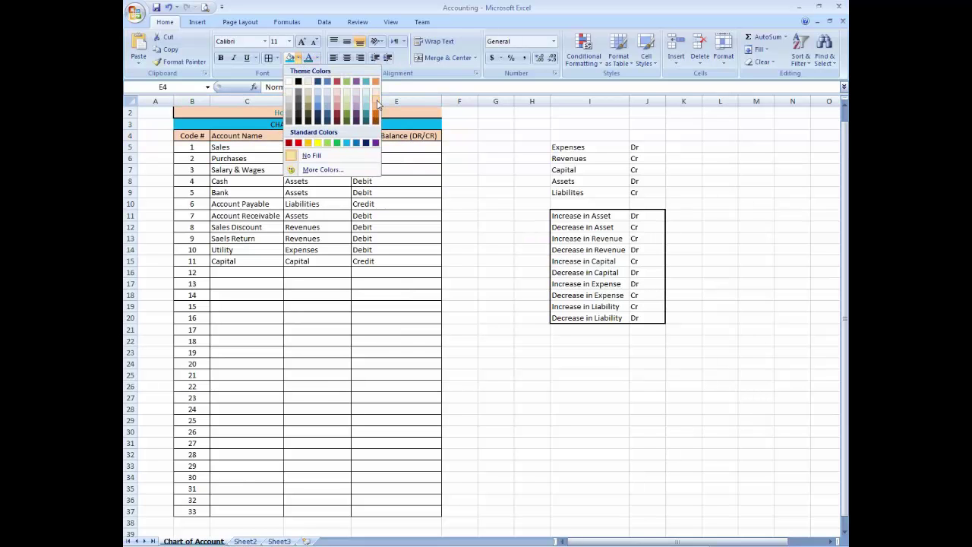
left_click(376, 110)
left_click(438, 159)
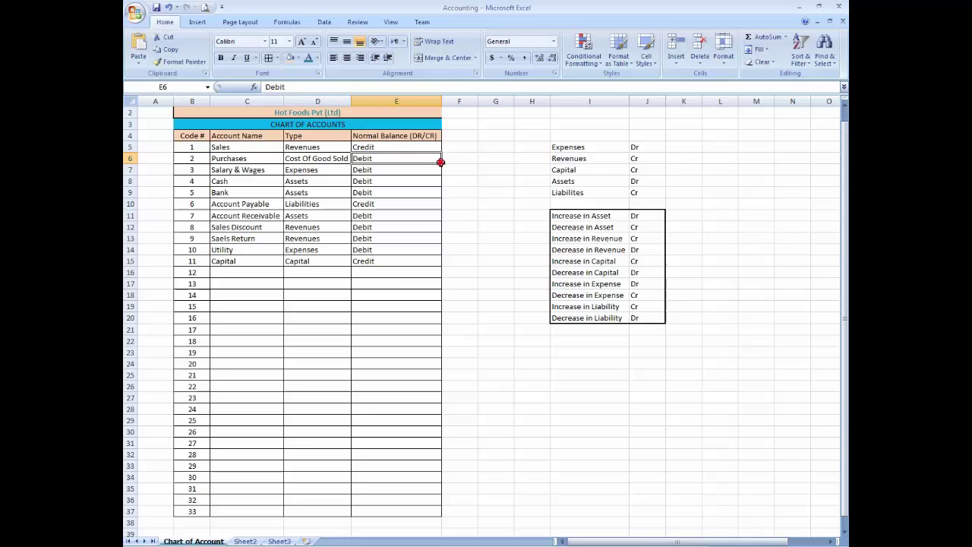
left_click(377, 143)
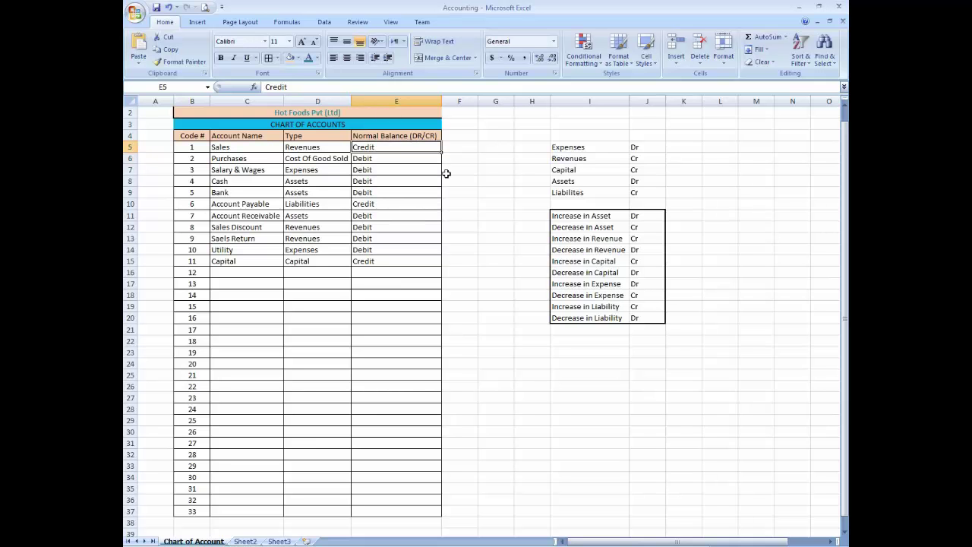
Step: Reselect the header row and fill it peach to match the company title row
key("Up")
key("Up")
key("Up")
key("Down")
key("Down")
key("shift+Left")
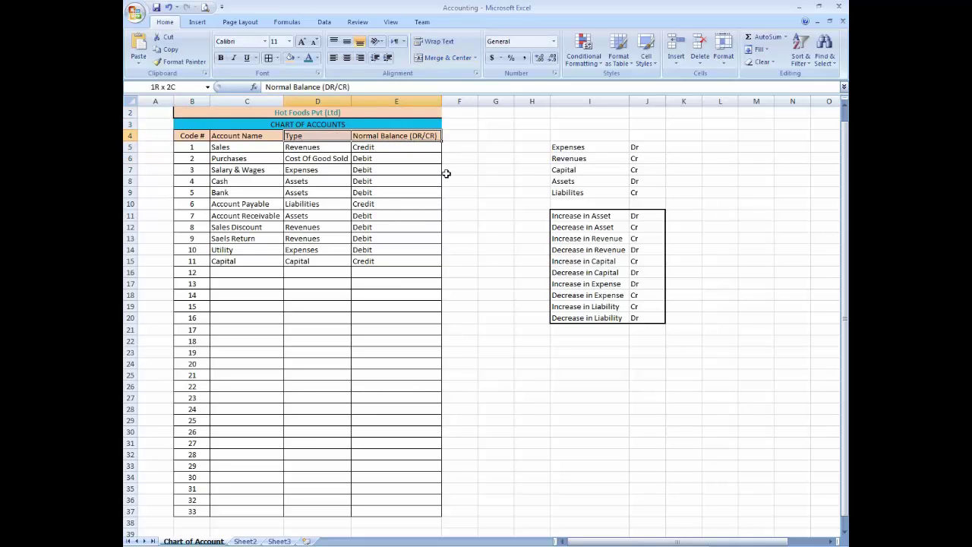
key("shift+Left")
key("shift+Left")
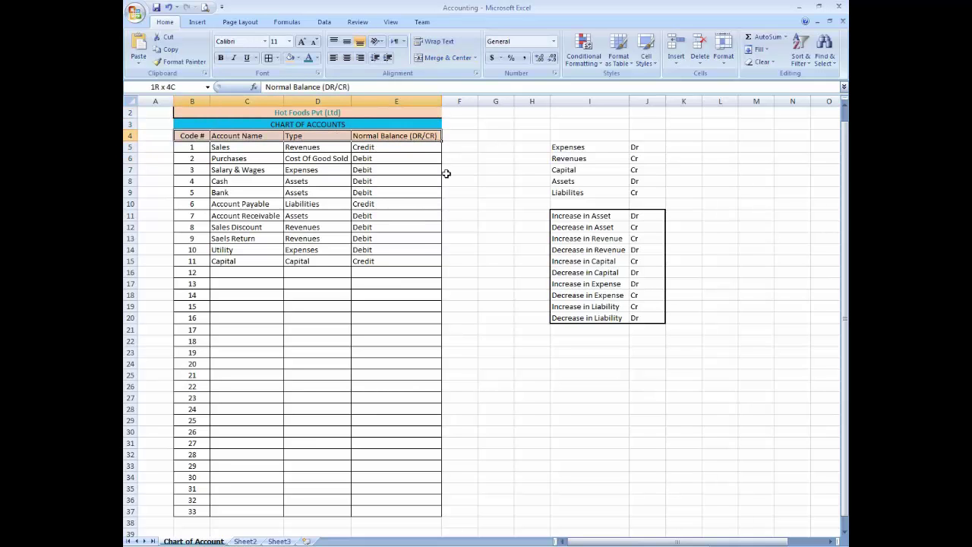
left_click(298, 58)
left_click(347, 97)
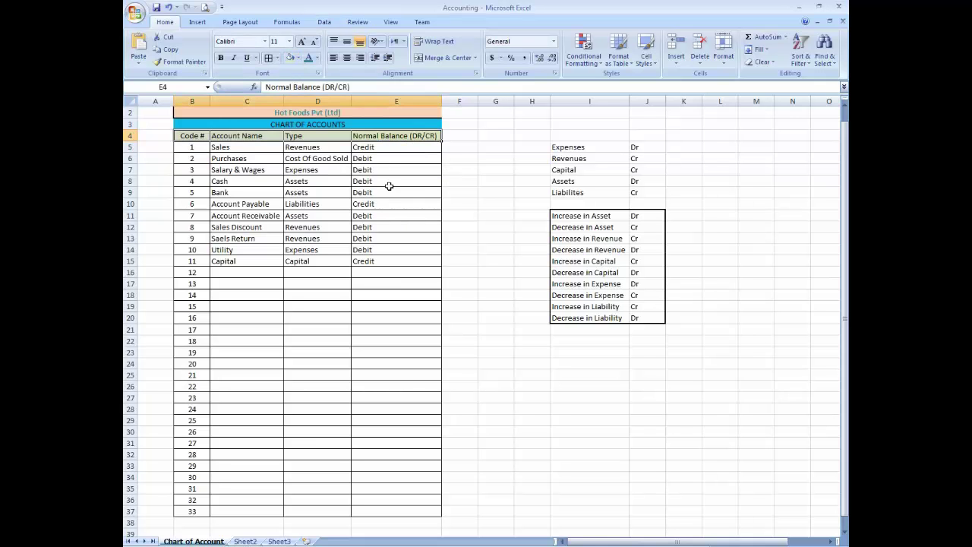
left_click(407, 192)
key("Right")
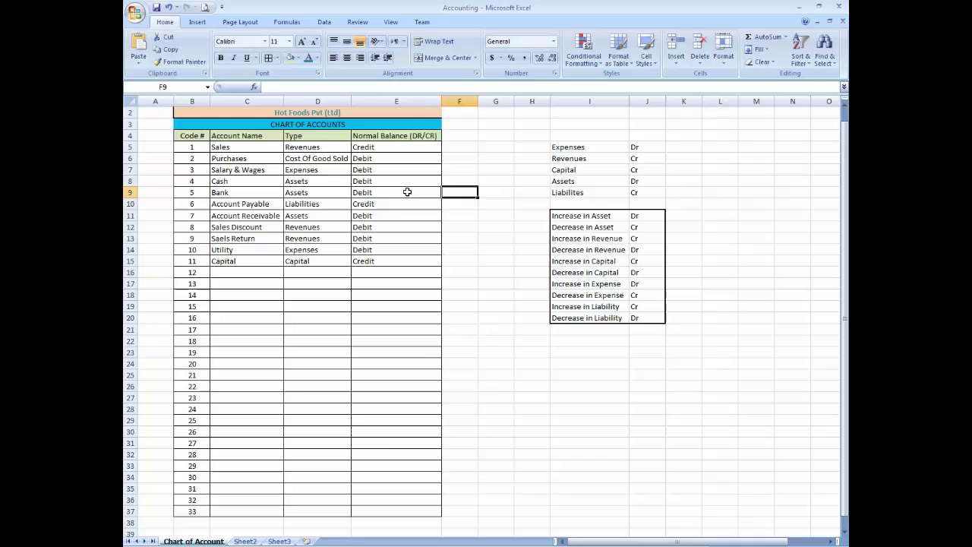
key("Left")
key("ctrl+Down")
key("Down")
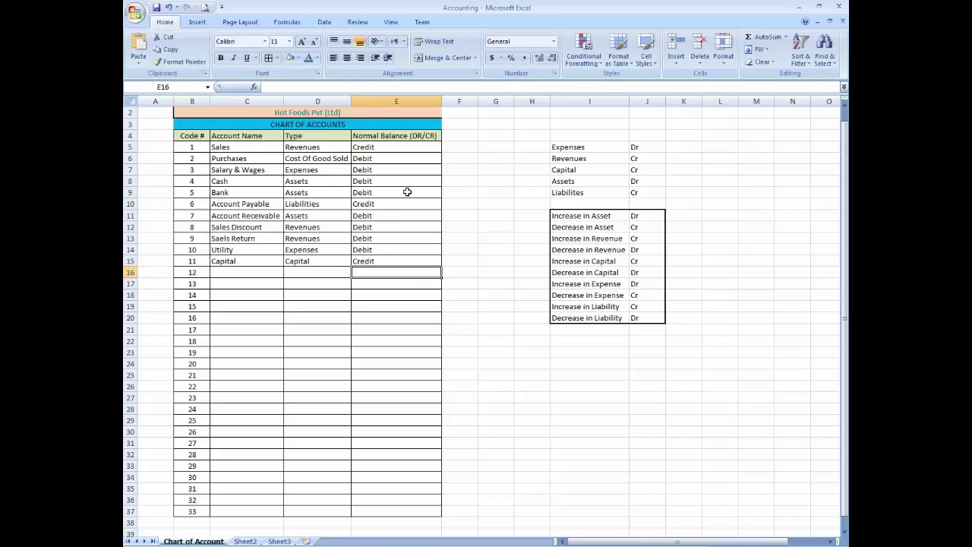
key("Up")
key("Up")
key("ctrl+Up")
key("Up")
key("Up")
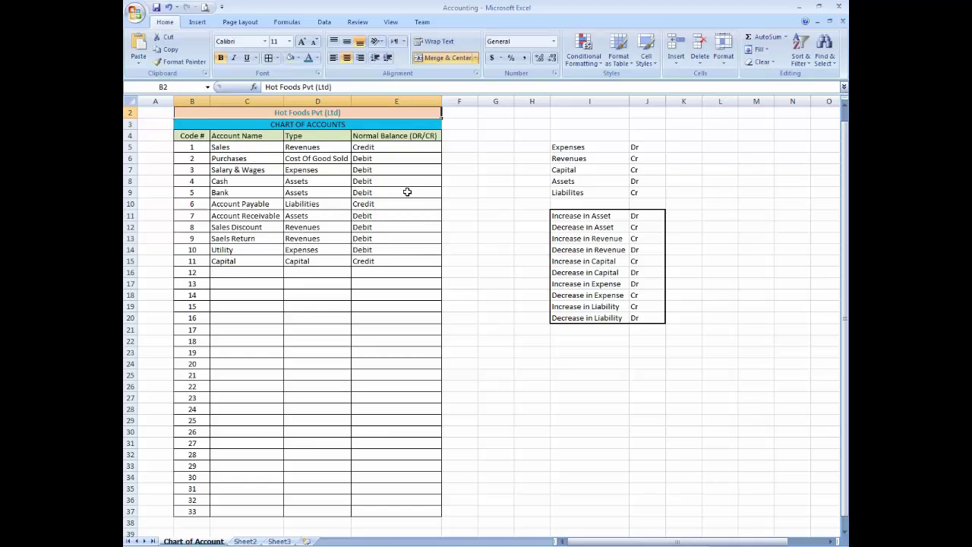
key("Up")
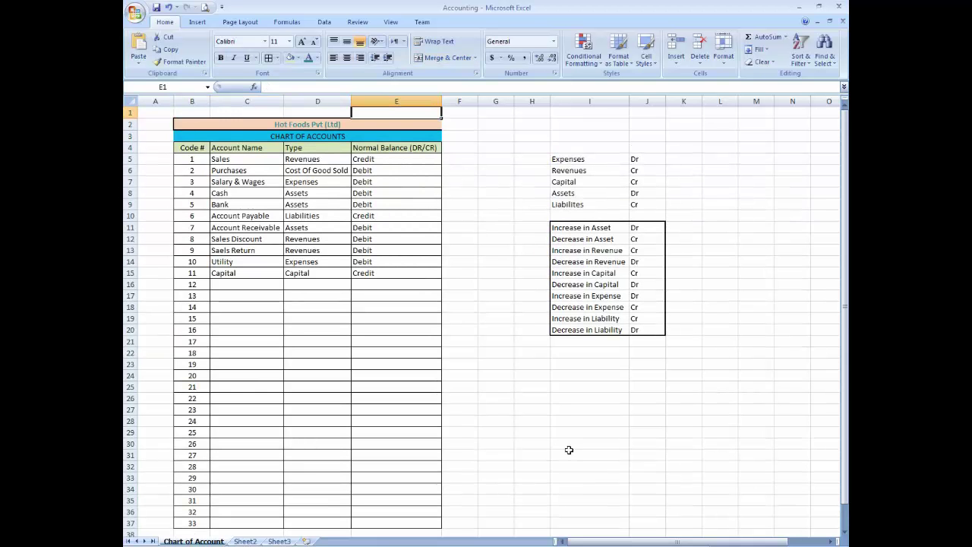